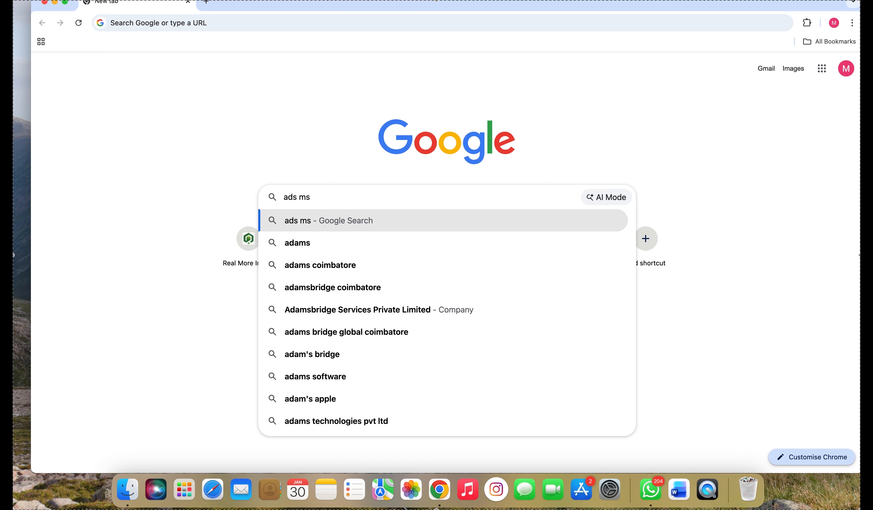
Step: Search Google for "ads manager" and open the sponsored Meta Ads Manager result
key(BackSpace)
text(an)
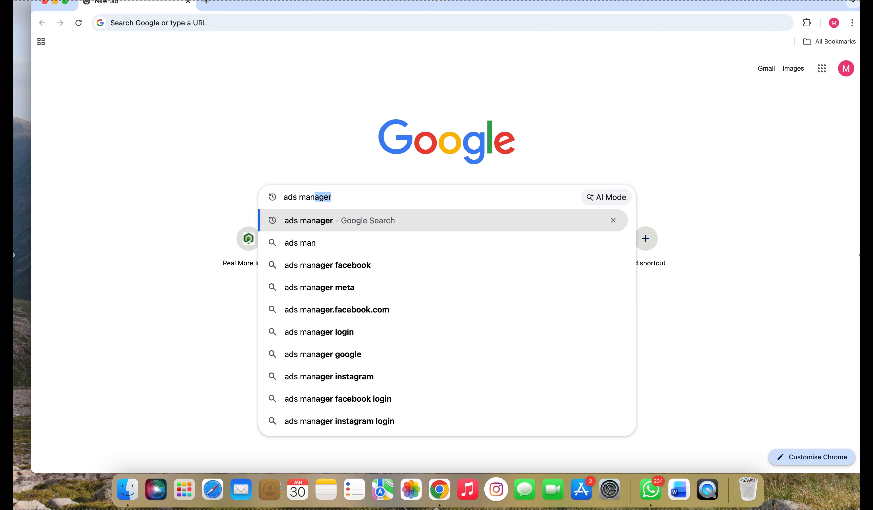
click(408, 227)
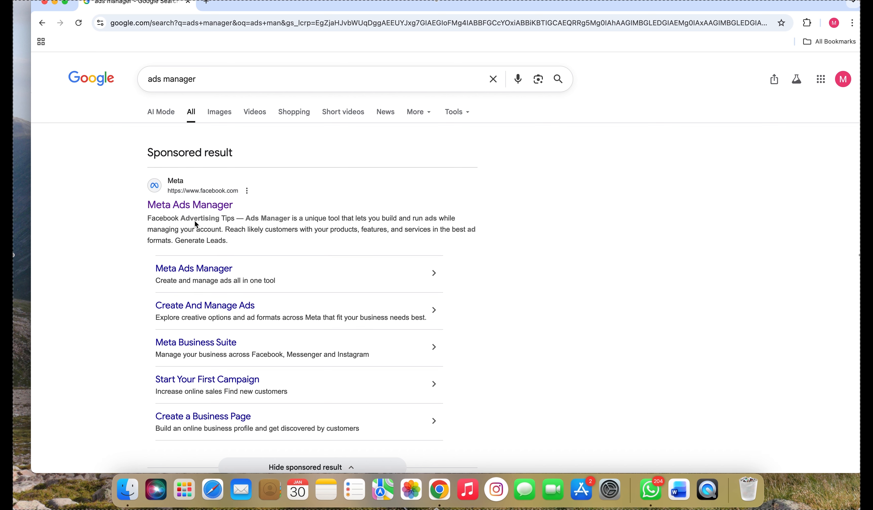
click(196, 209)
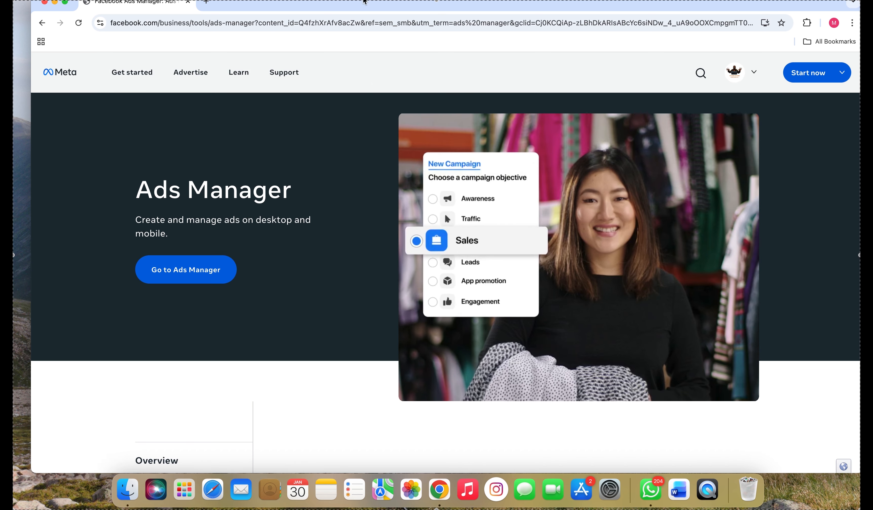
Step: Go to Ads Manager from Meta's product page
scroll(522, 390, down, 3)
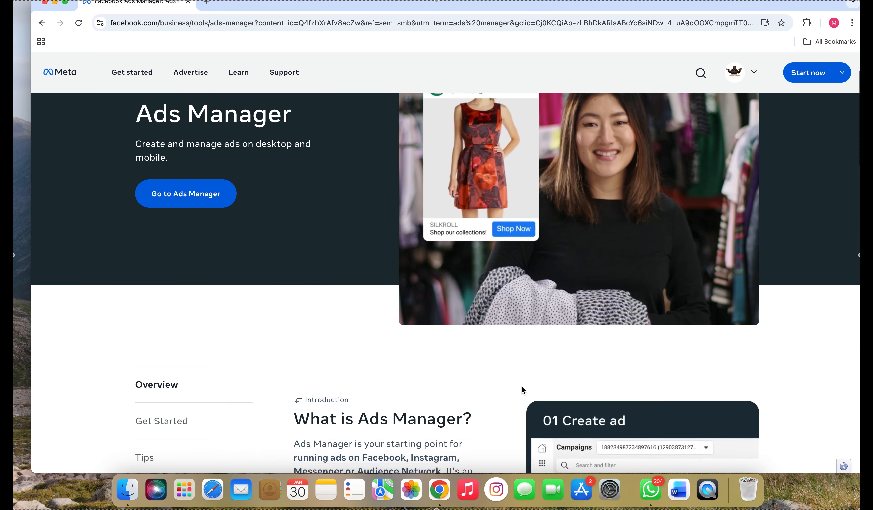
scroll(522, 386, up, 3)
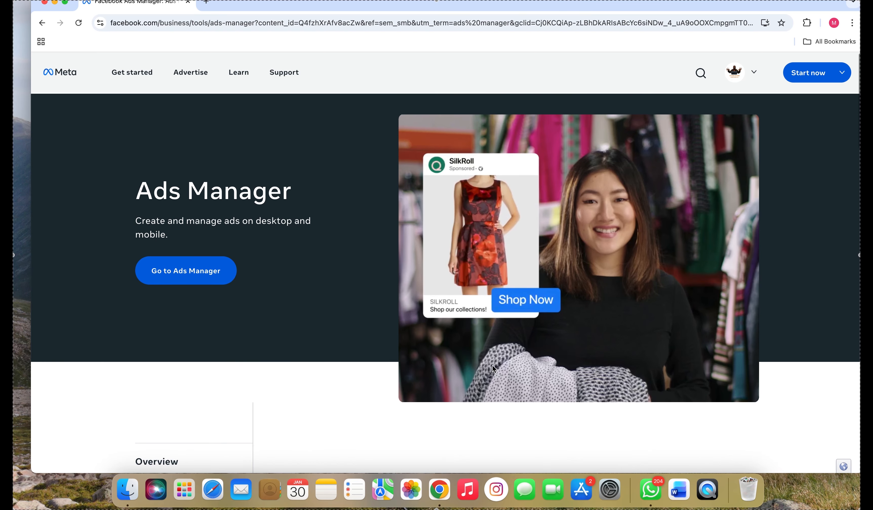
click(180, 282)
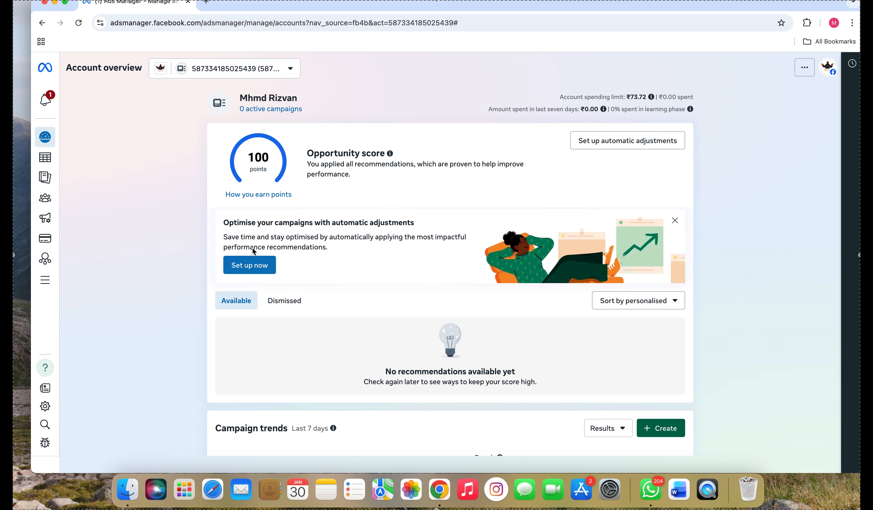
Step: Create a new campaign with the Auction buying type and the Awareness objective
scroll(473, 390, down, 3)
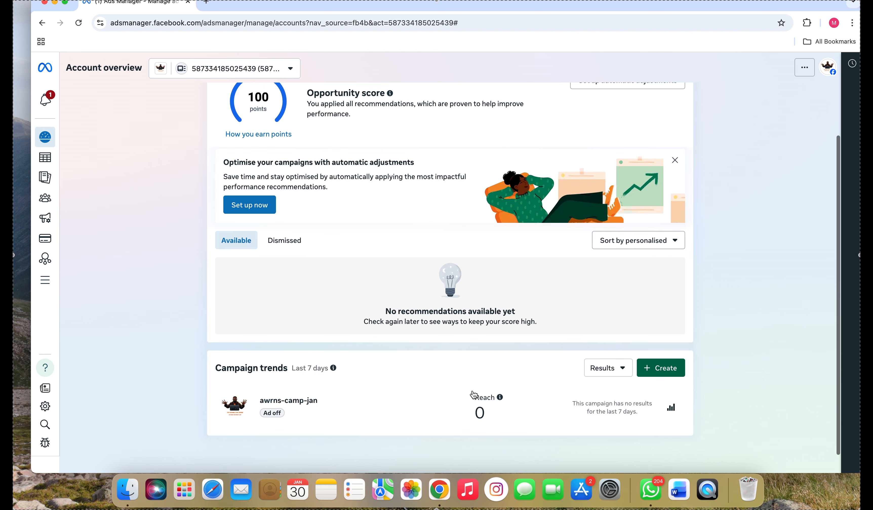
click(658, 372)
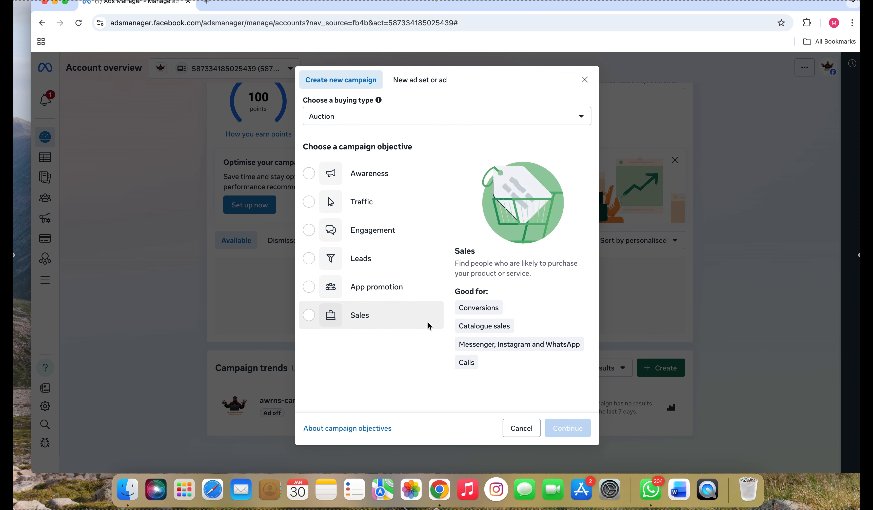
click(365, 178)
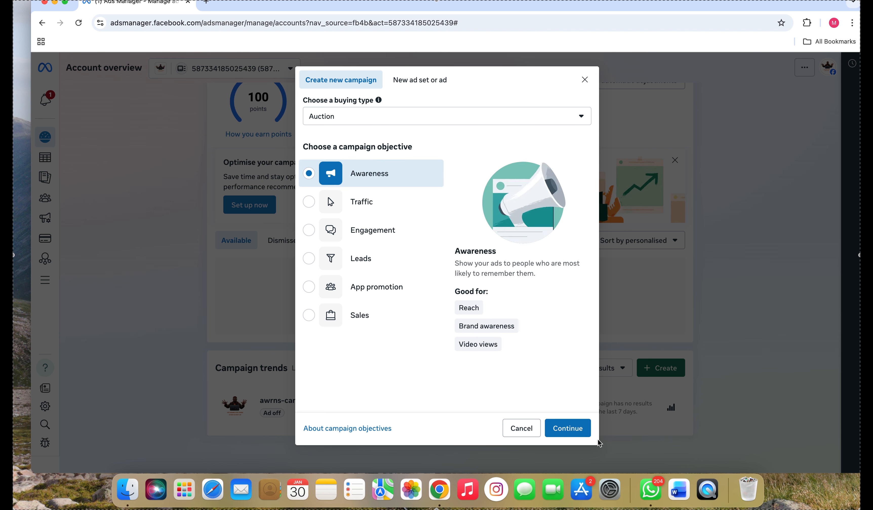
click(571, 428)
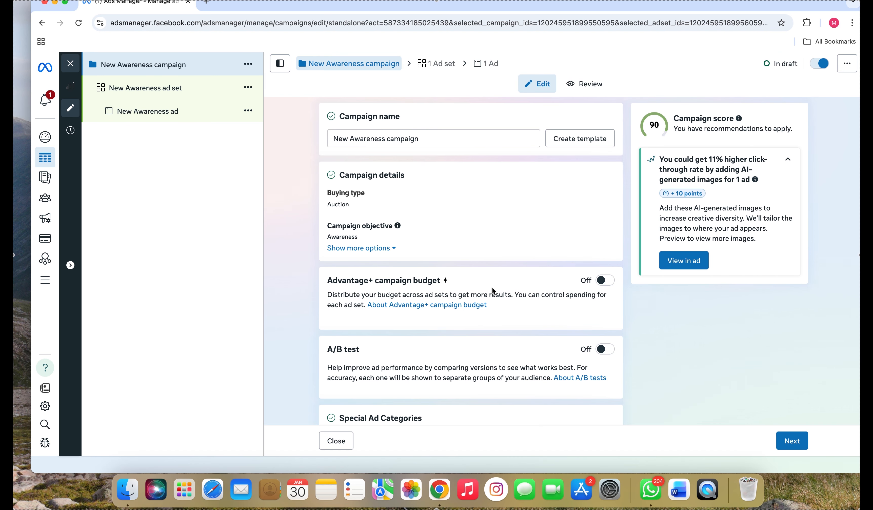
Step: Rename the campaign as awrnss-cmpn-jan
click(427, 139)
key(BackSpace)
key(BackSpace)
key(BackSpace)
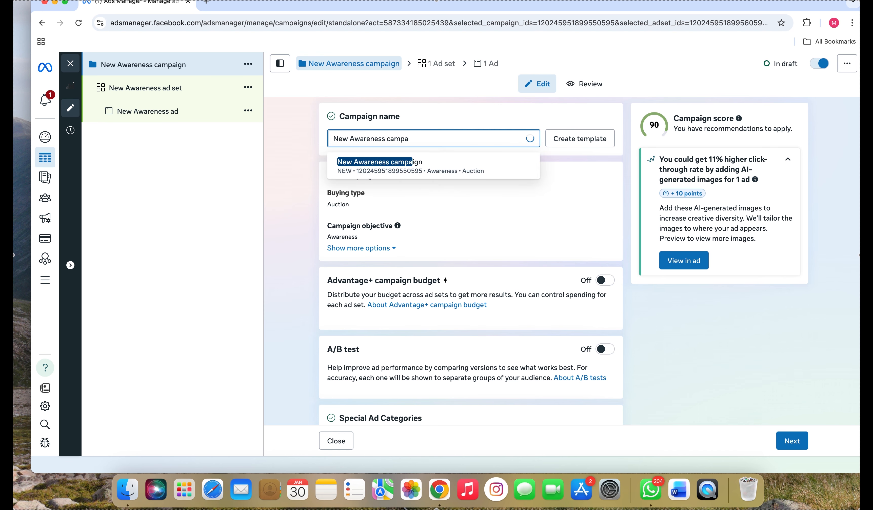
key(BackSpace)
key(BackSpace)
key(BackSpace)
key(BackSpace)
key(BackSpace)
key(BackSpace)
key(BackSpace)
key(BackSpace)
key(BackSpace)
key(BackSpace)
key(BackSpace)
key(BackSpace)
key(BackSpace)
key(BackSpace)
key(BackSpace)
key(BackSpace)
key(BackSpace)
key(BackSpace)
key(BackSpace)
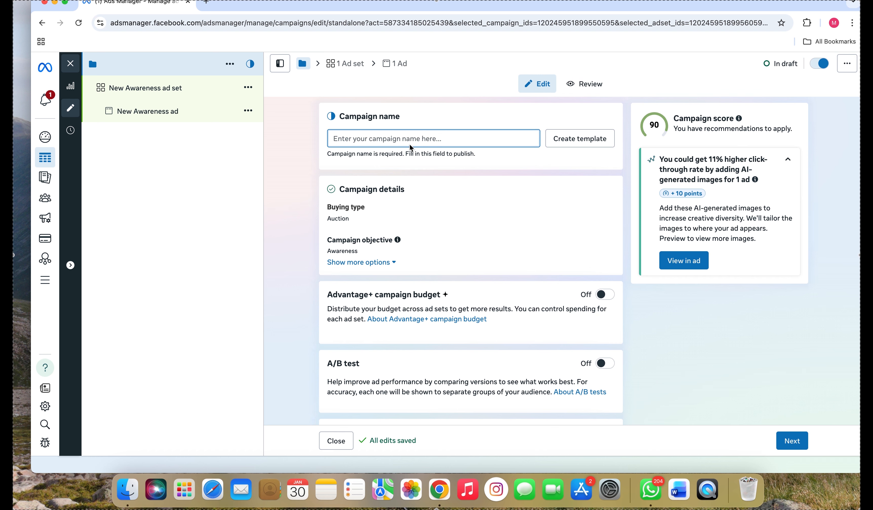
text(awrn)
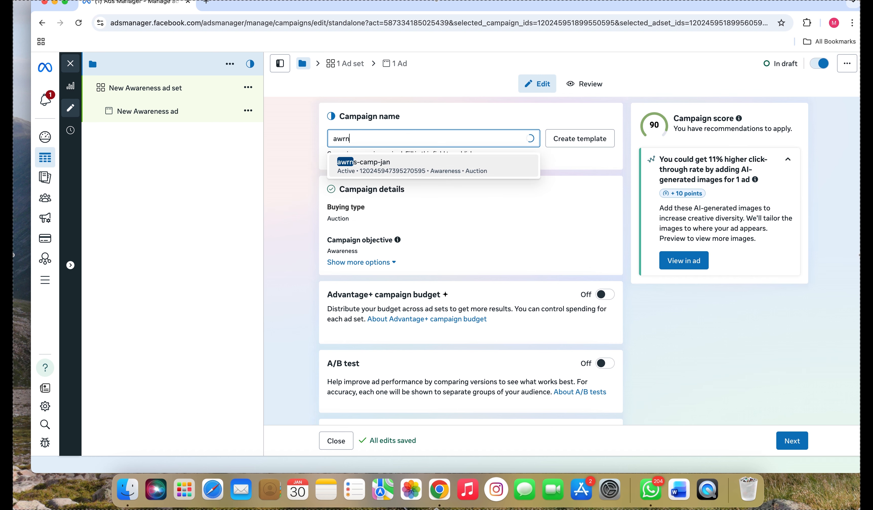
text(ss cmopng-)
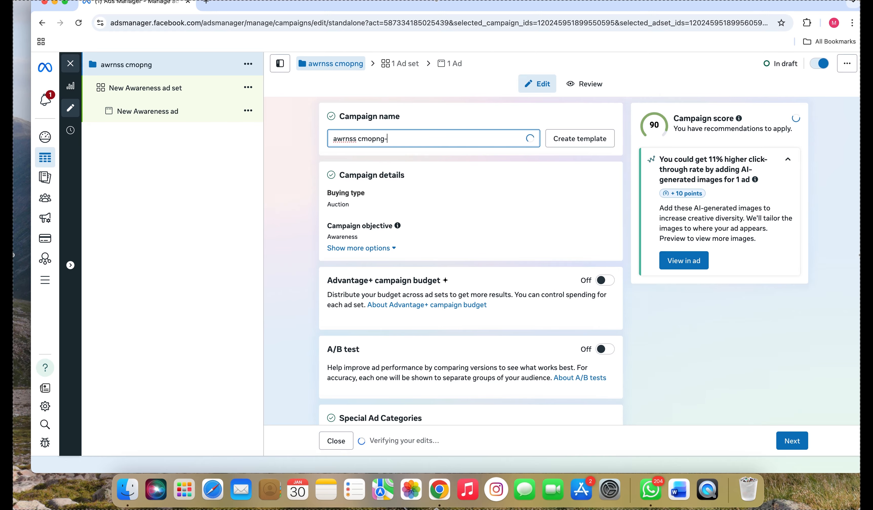
key(BackSpace)
key(BackSpace)
key(BackSpace)
key(BackSpace)
key(BackSpace)
key(BackSpace)
key(BackSpace)
key(BackSpace)
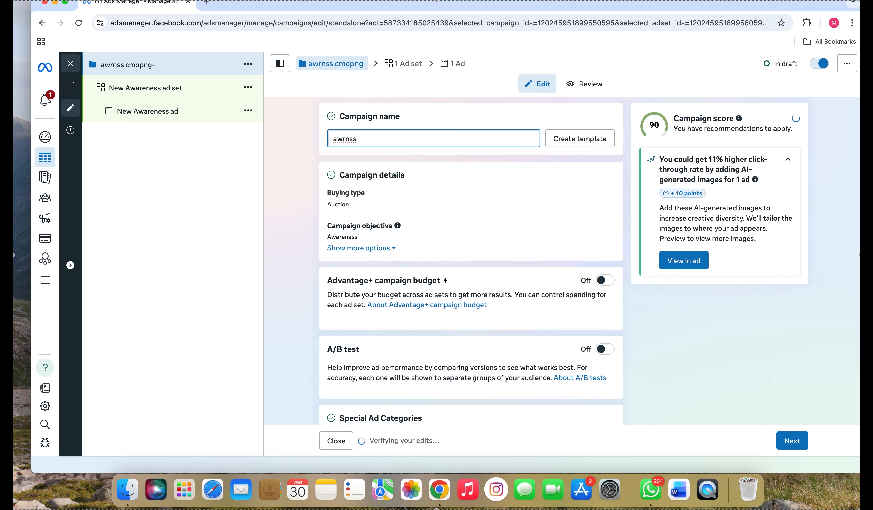
text(-cmon)
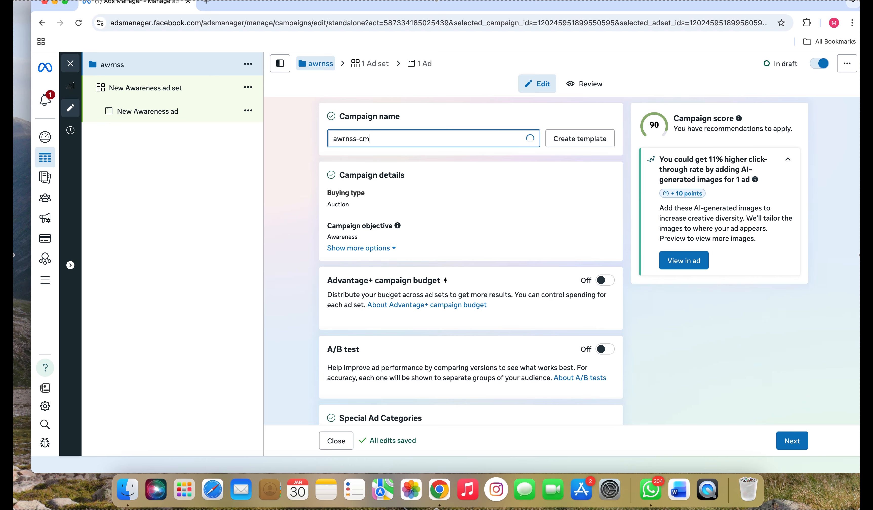
key(BackSpace)
key(BackSpace)
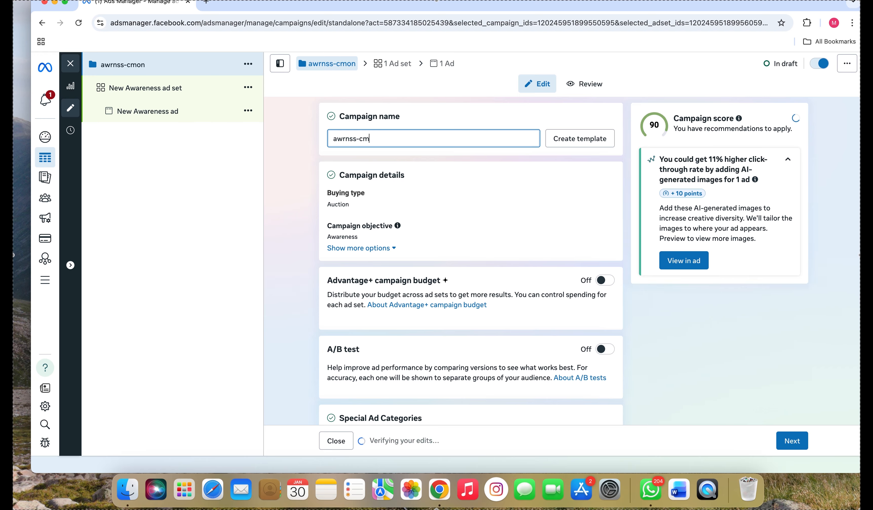
text(pn-jan)
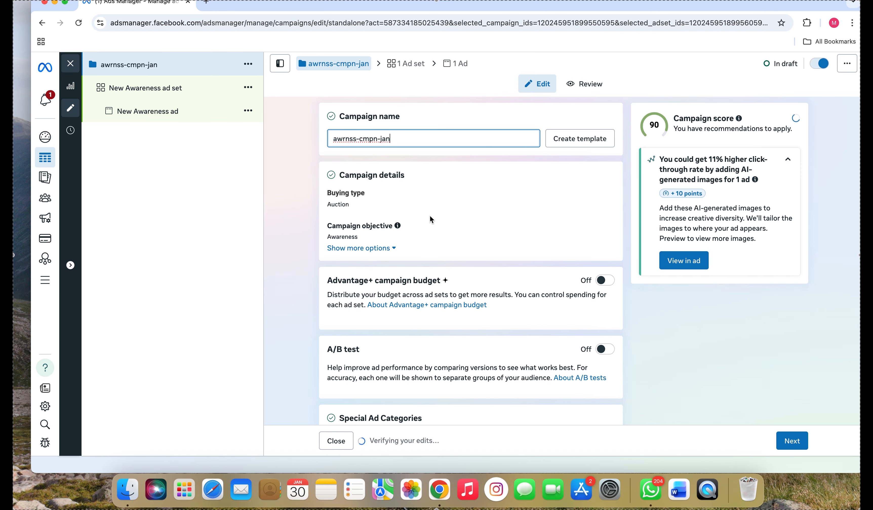
Step: Turn on Advantage+ campaign budget and keep it as a daily budget of ₹200.00
scroll(434, 235, down, 3)
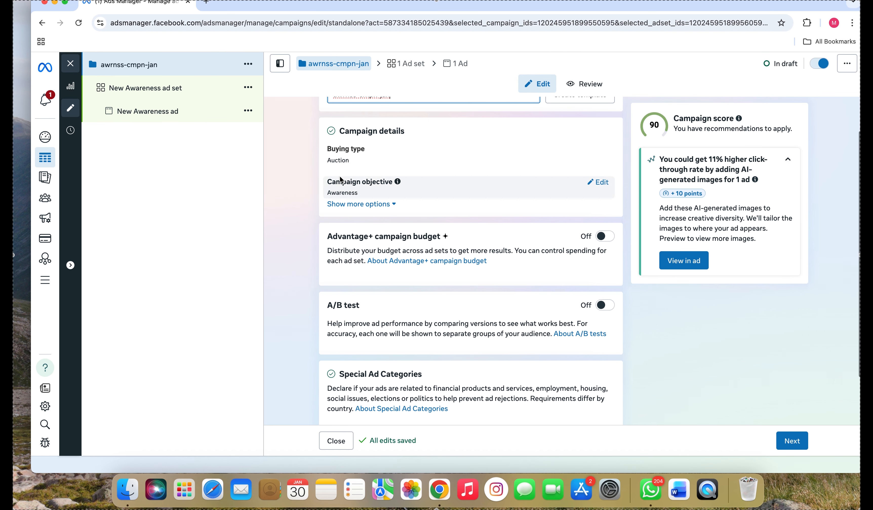
scroll(377, 239, down, 3)
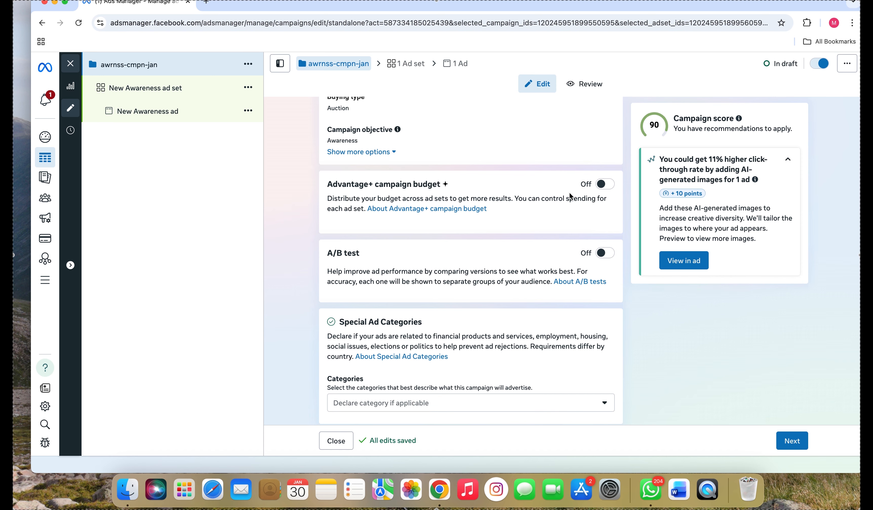
click(601, 185)
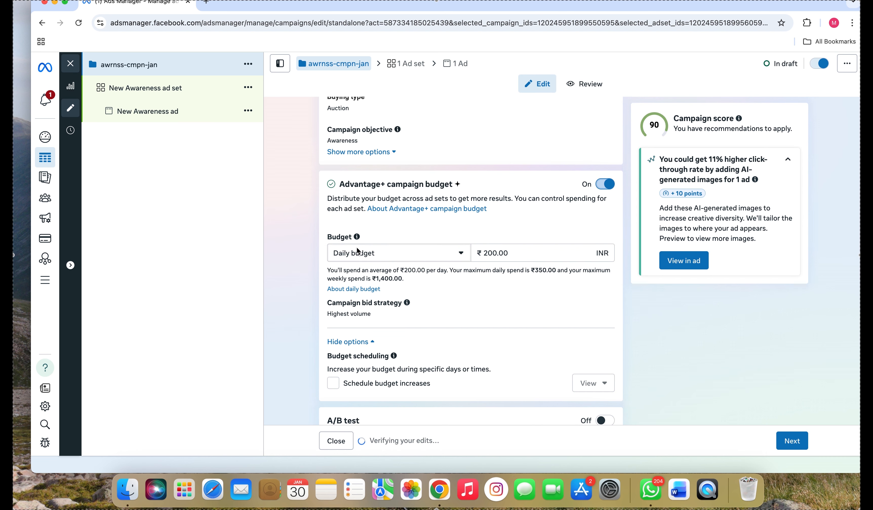
click(442, 258)
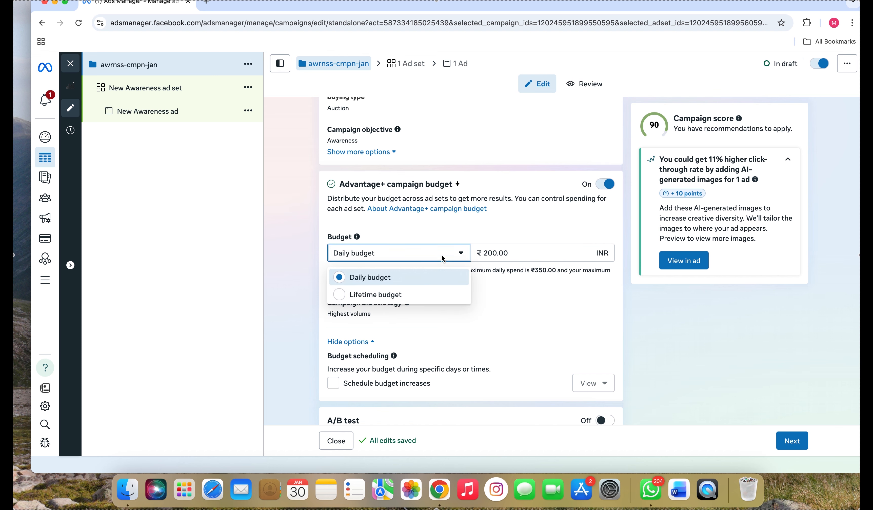
click(415, 284)
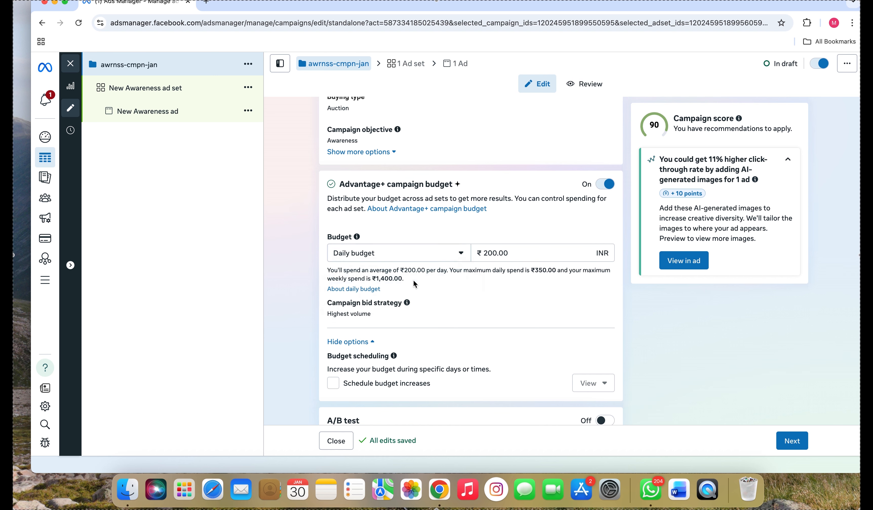
click(489, 255)
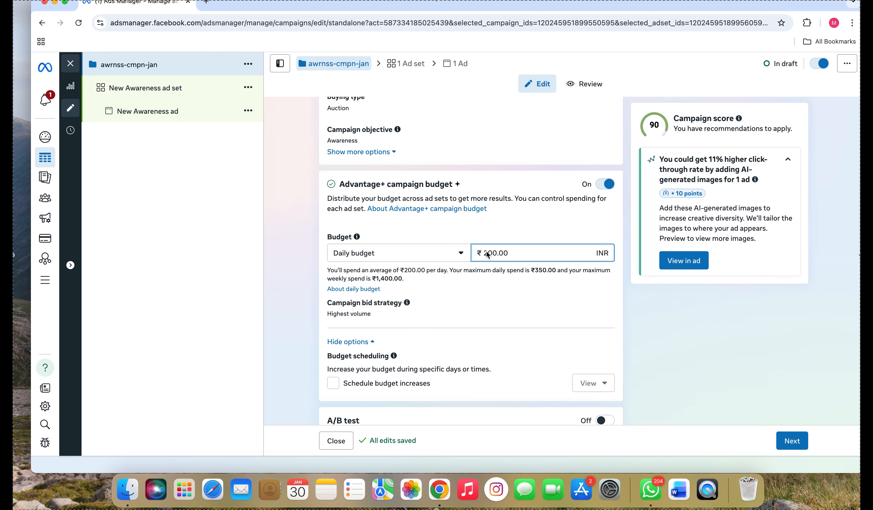
click(489, 289)
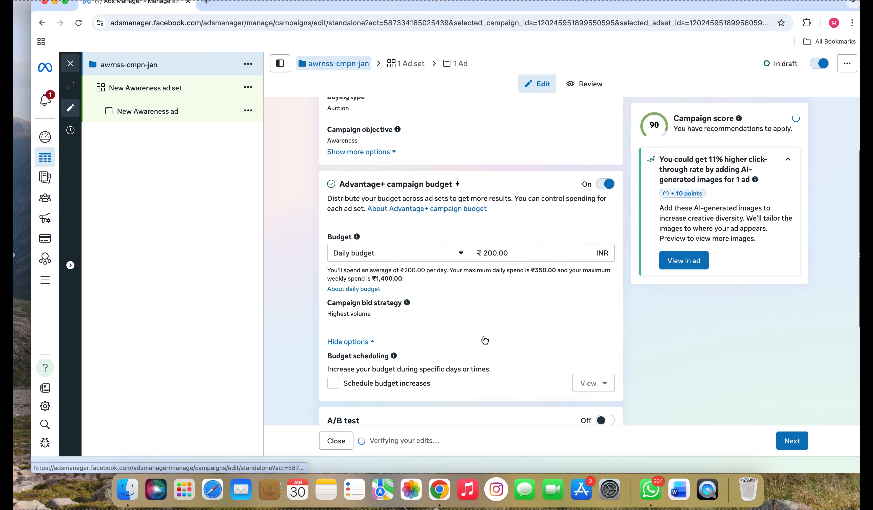
Step: Continue to the ad set settings, leaving A/B test off and no special ad category declared
scroll(485, 340, down, 5)
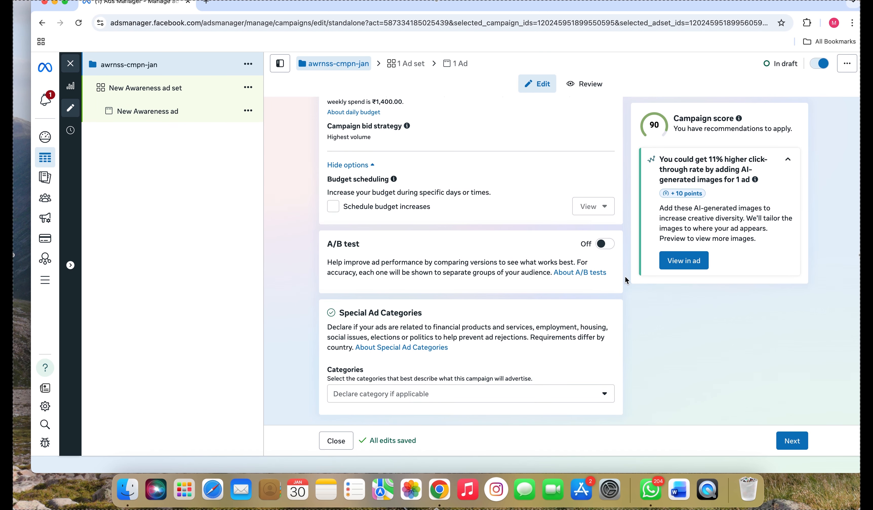
scroll(627, 280, up, 4)
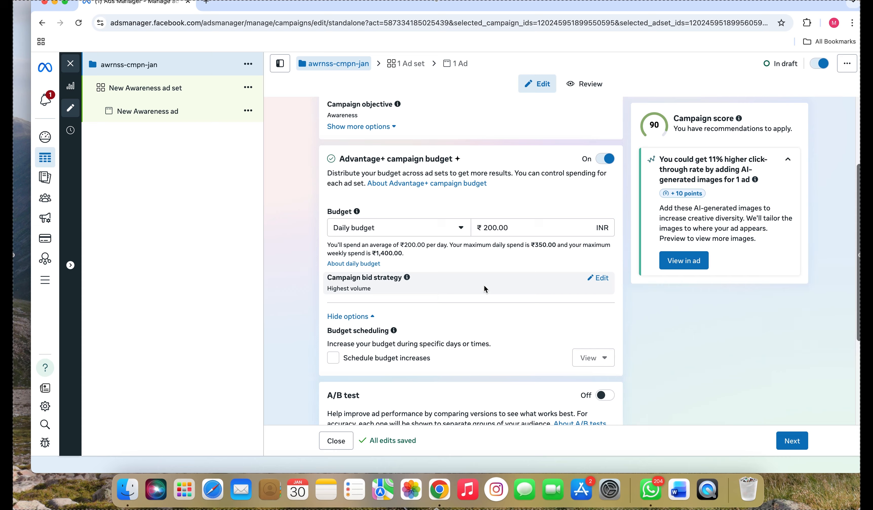
scroll(493, 336, down, 4)
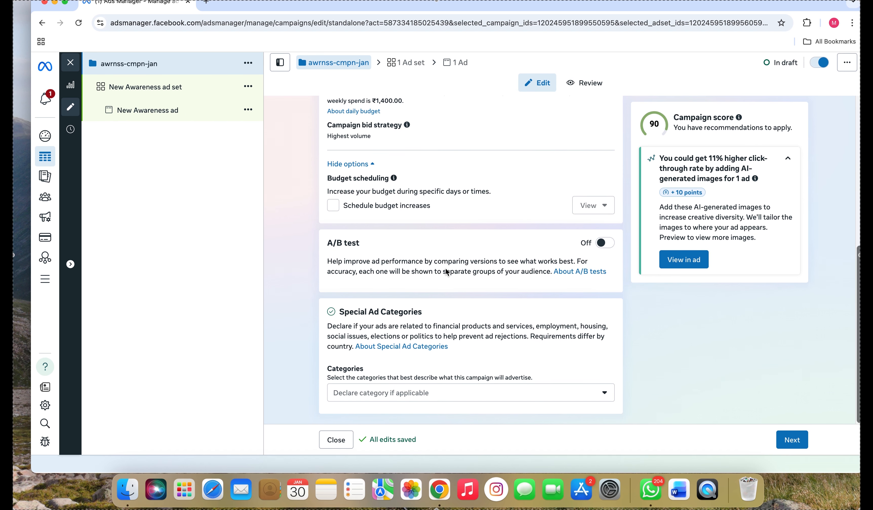
click(787, 442)
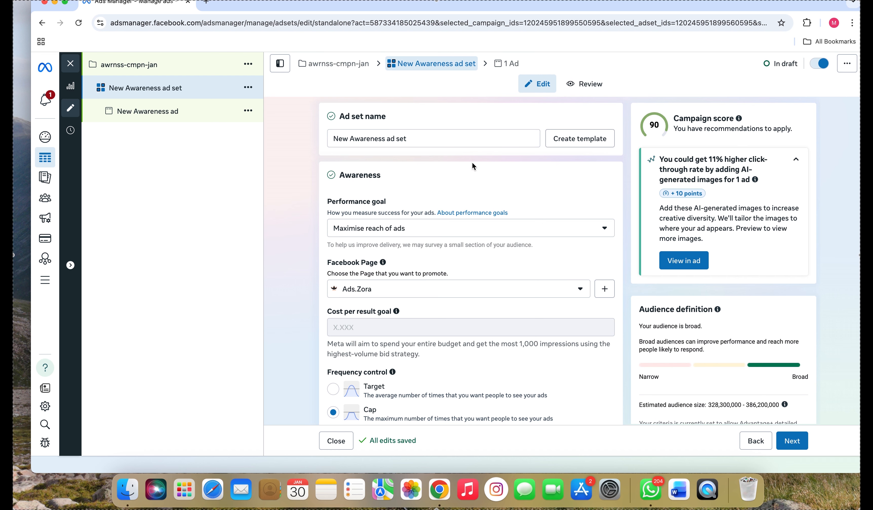
Step: Review the ad set's performance goal, Facebook Page, frequency control, value rules and dynamic creative settings down to its budget and schedule
scroll(430, 169, down, 3)
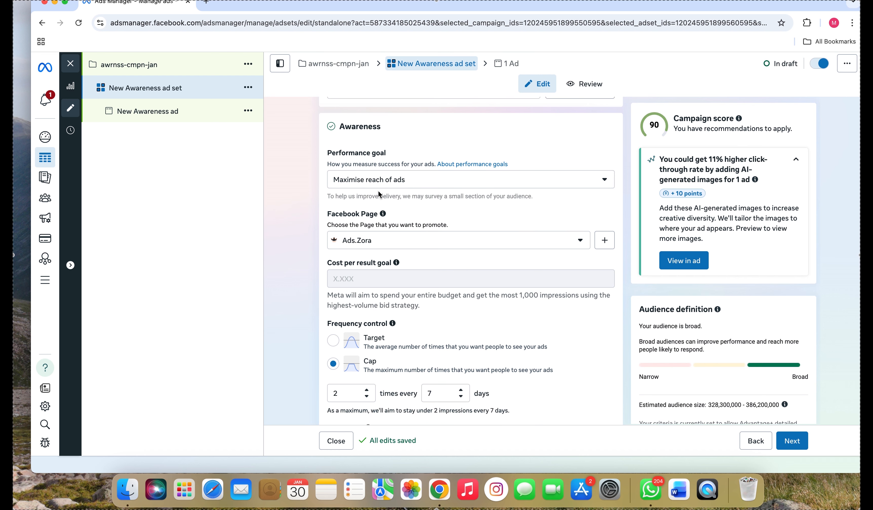
scroll(364, 195, down, 1)
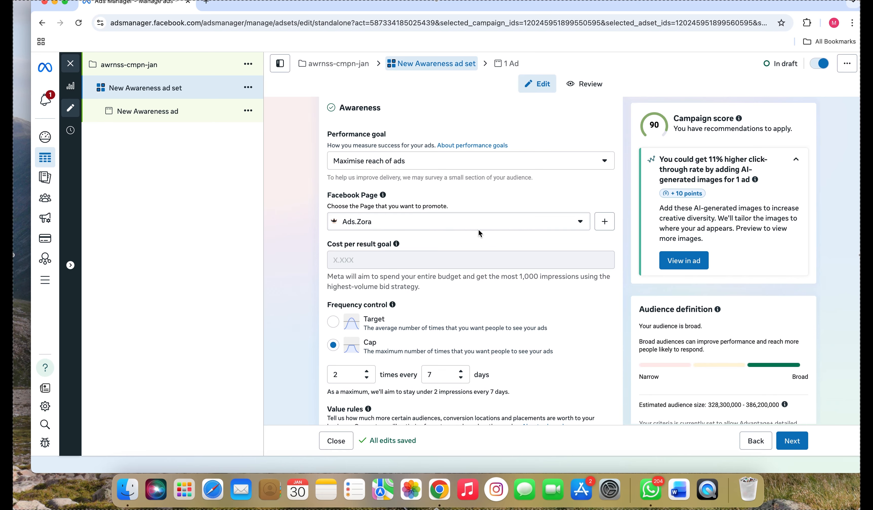
scroll(462, 242, down, 5)
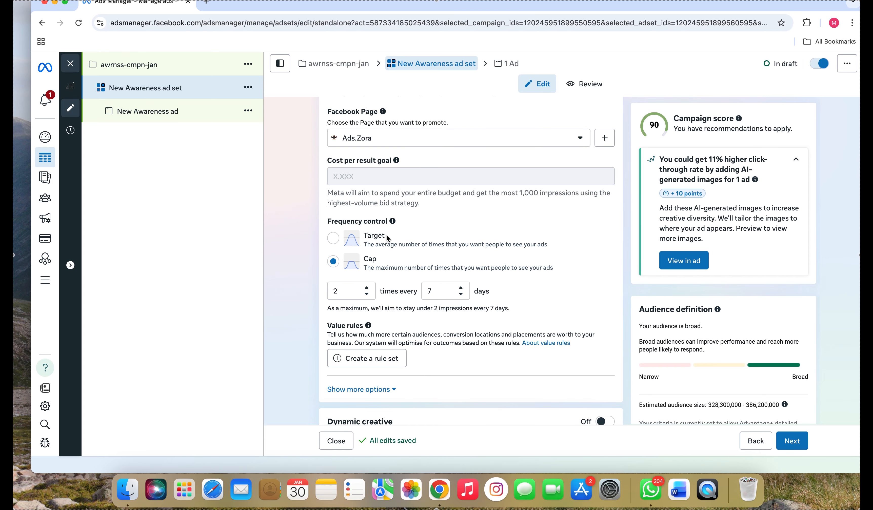
scroll(386, 234, down, 2)
scroll(373, 226, down, 2)
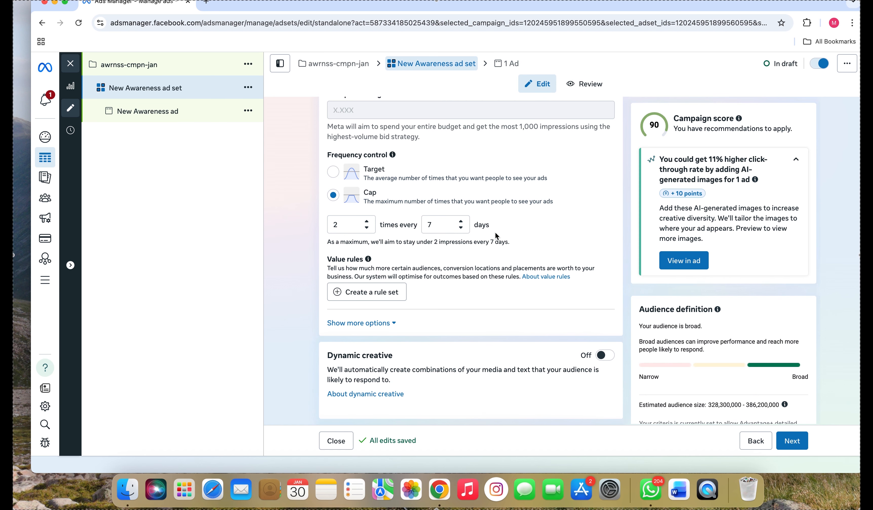
scroll(465, 263, down, 2)
scroll(465, 262, down, 10)
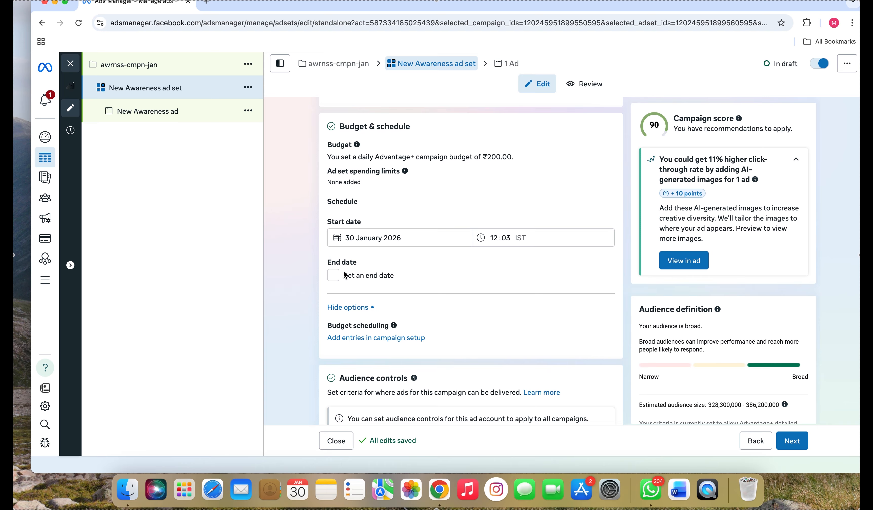
Step: Enable an end date for the ad set schedule and disable it again
click(334, 276)
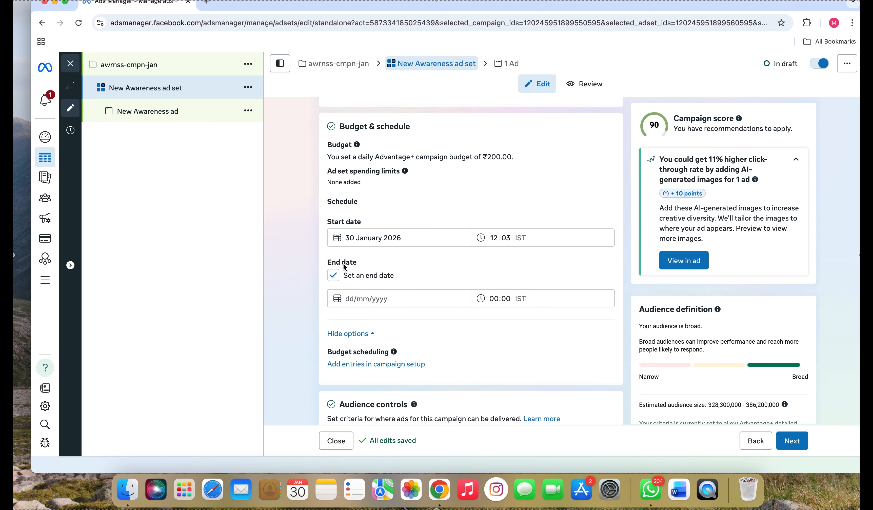
click(334, 275)
Step: Change the ad set's included location from India to the city of Coimbatore, Tamil Nadu
scroll(419, 344, down, 4)
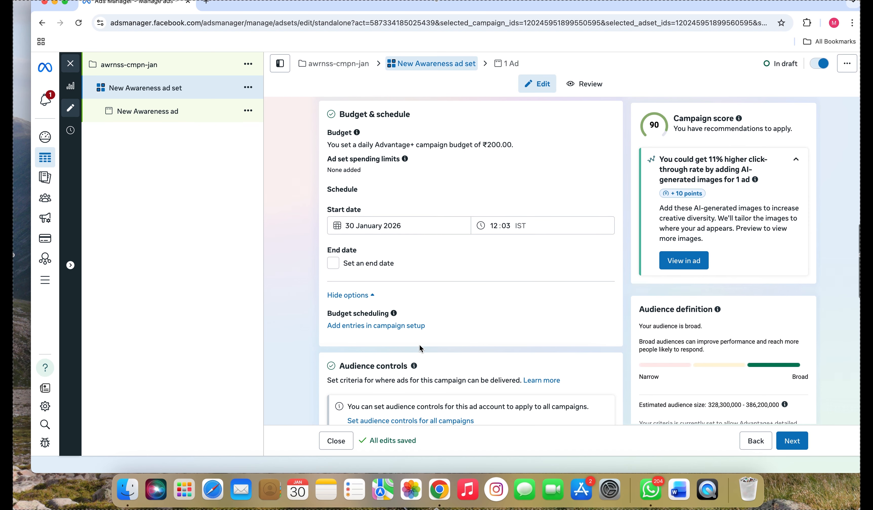
scroll(419, 344, down, 4)
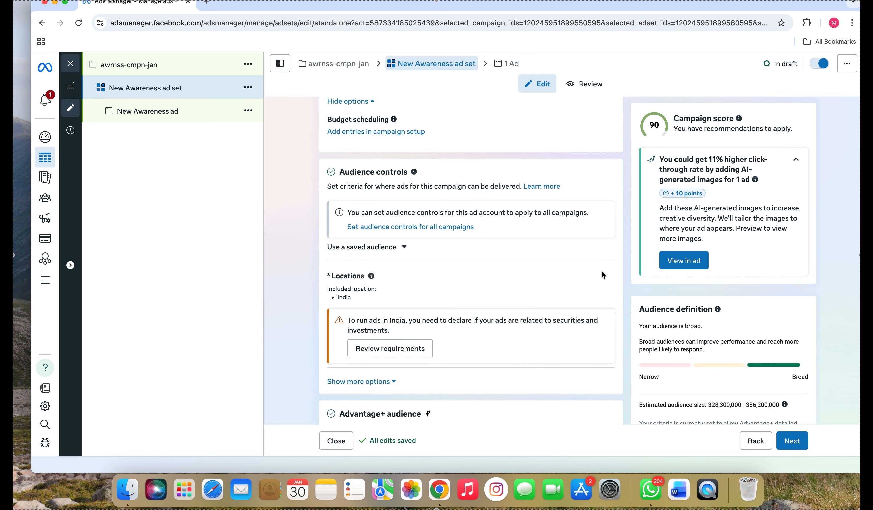
click(599, 278)
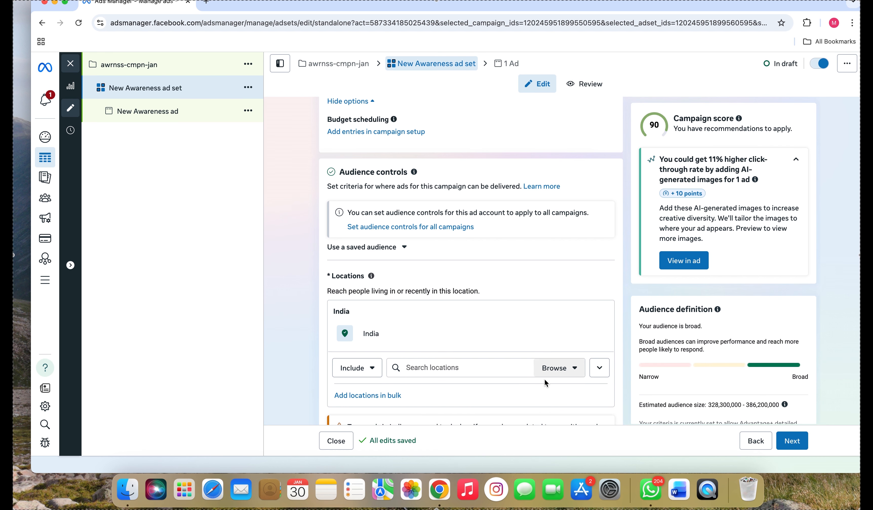
click(434, 364)
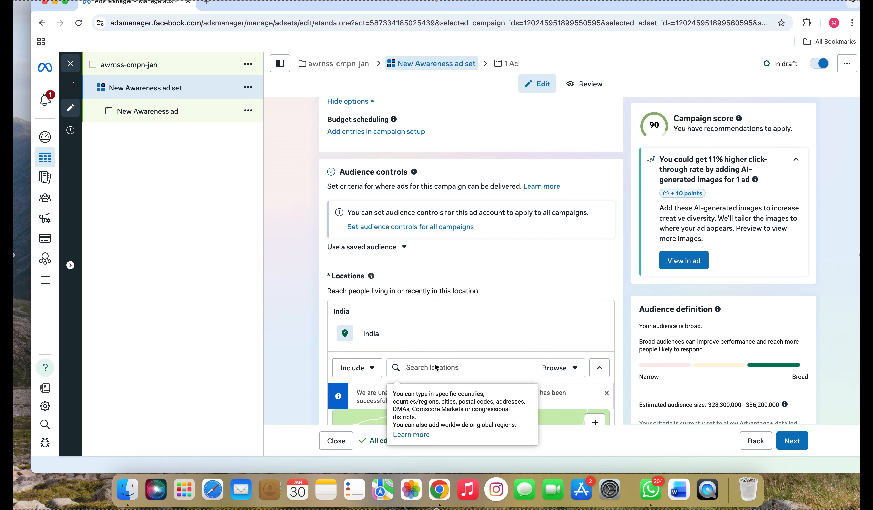
text(coi)
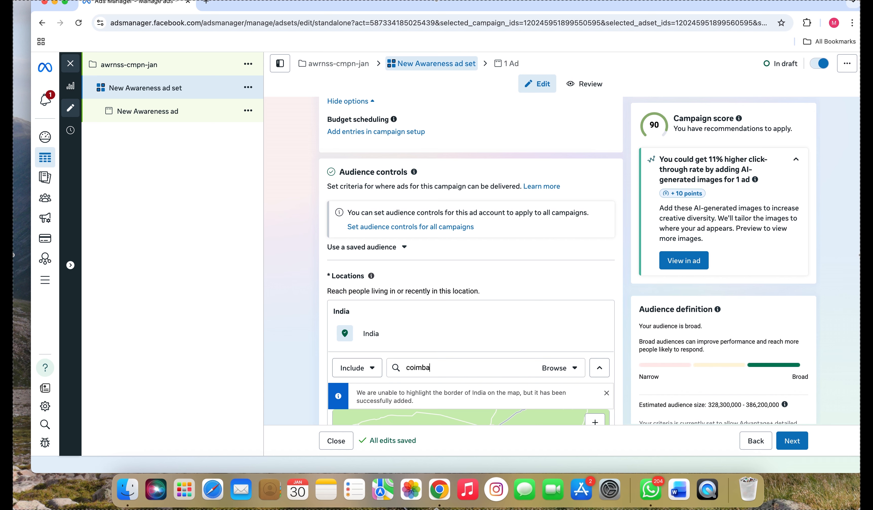
text(mba)
scroll(452, 390, down, 2)
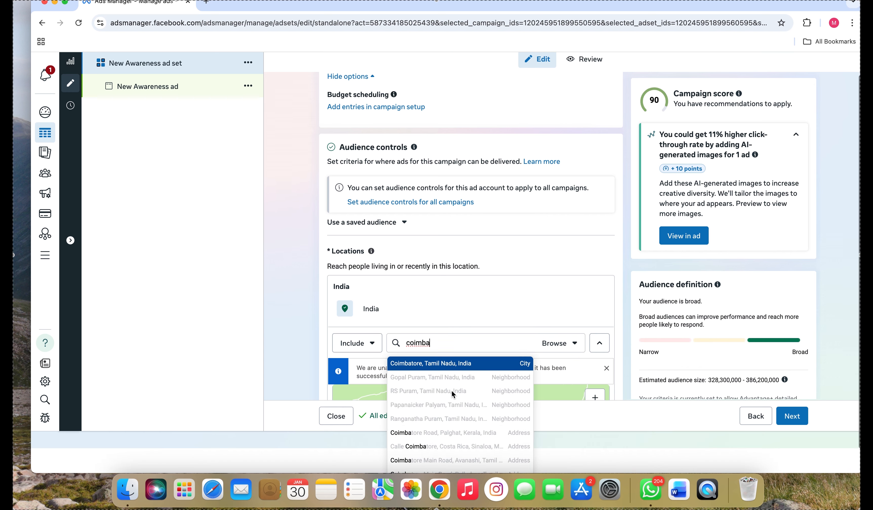
click(439, 367)
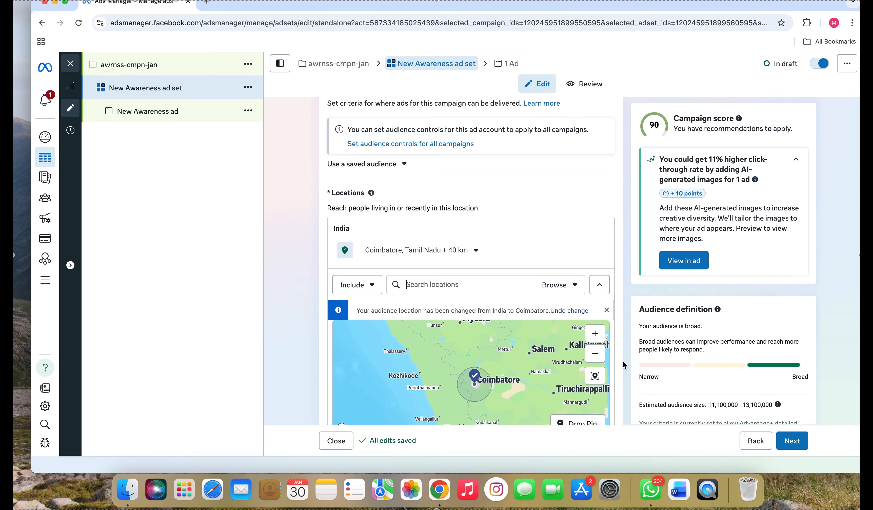
Step: Add an Advantage+ audience suggestion and set its minimum age to 20
scroll(633, 364, down, 2)
scroll(619, 369, down, 4)
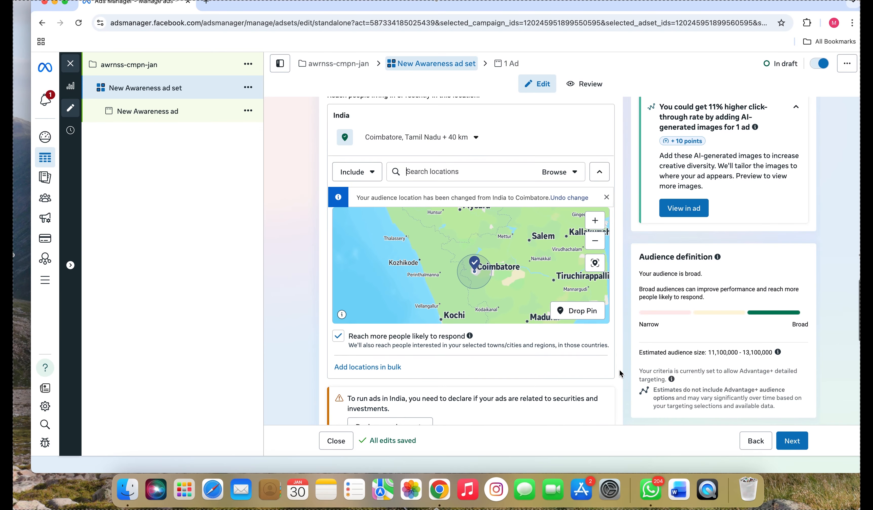
scroll(620, 369, down, 10)
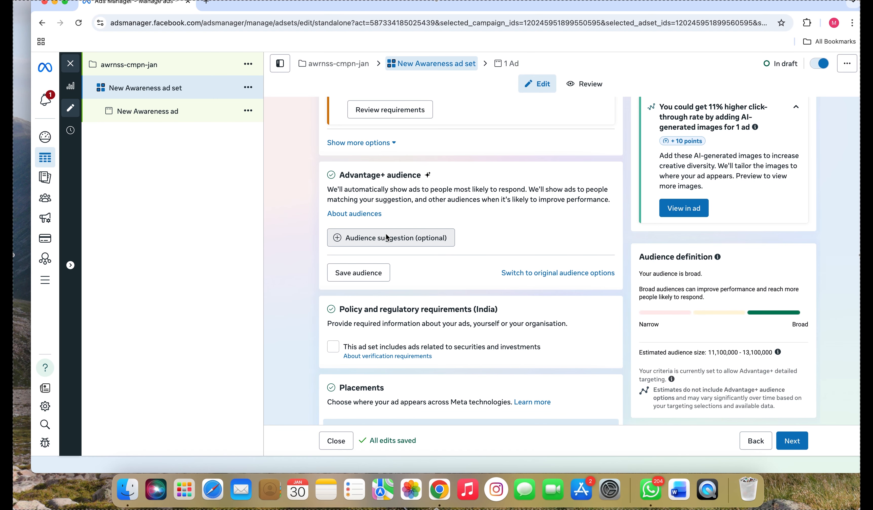
click(352, 240)
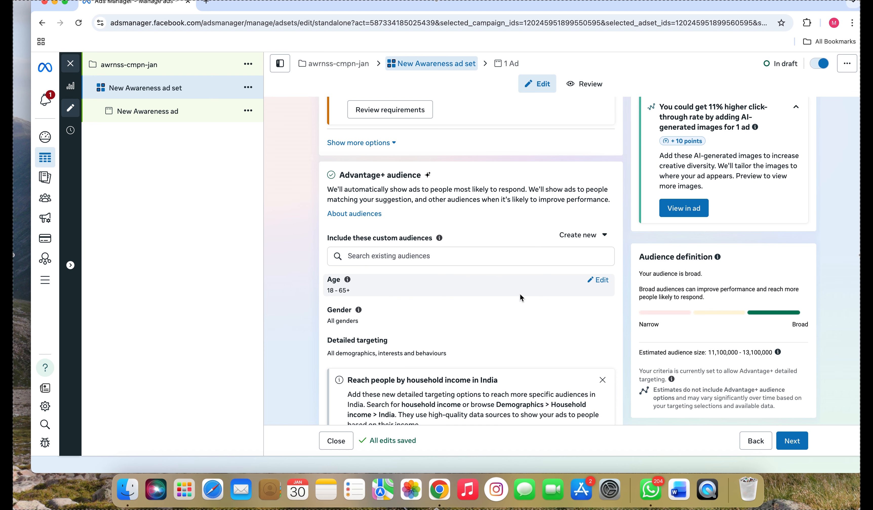
click(599, 280)
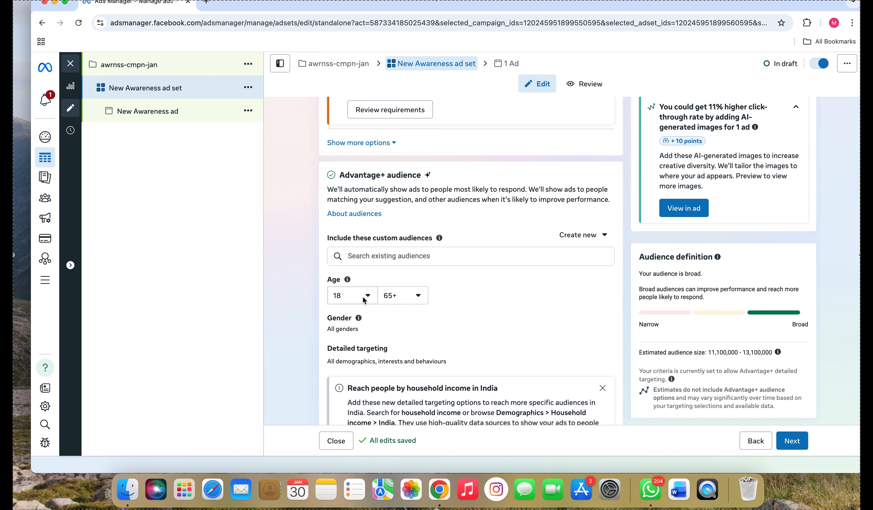
click(363, 296)
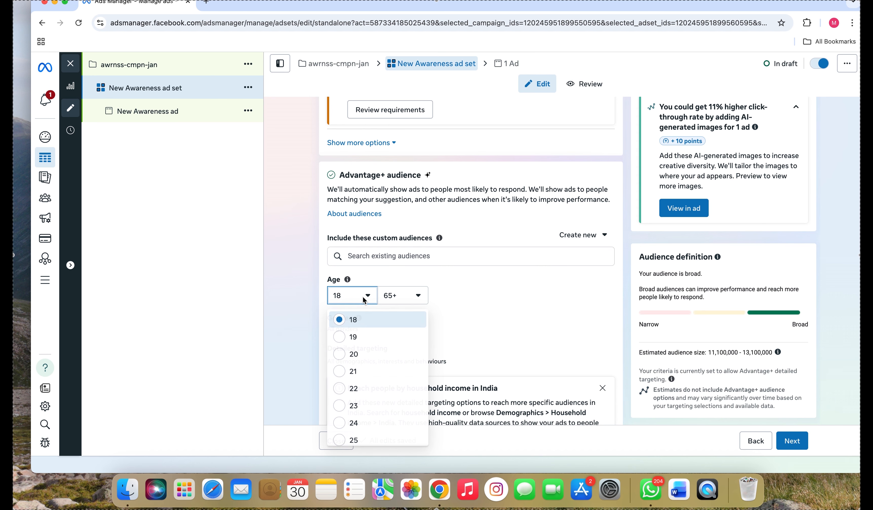
click(366, 352)
Step: Set the suggested audience's maximum age to 50
click(406, 297)
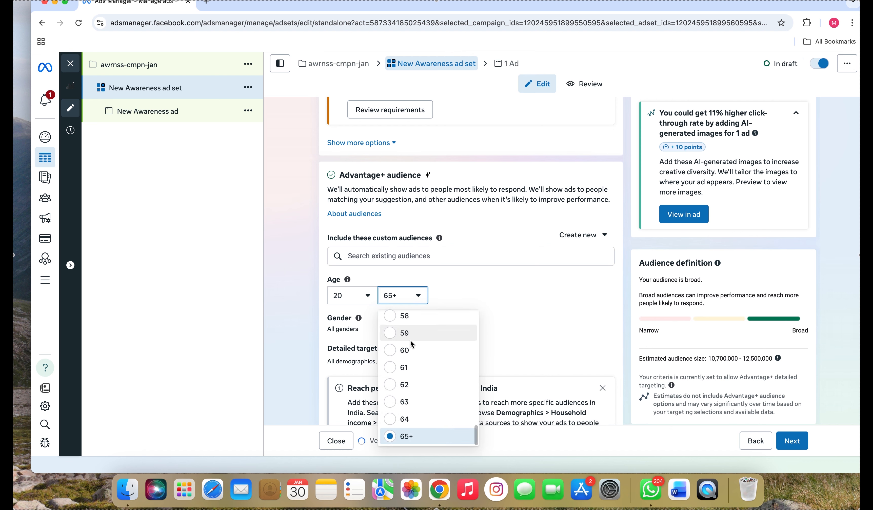
scroll(411, 331, up, 3)
scroll(411, 311, up, 3)
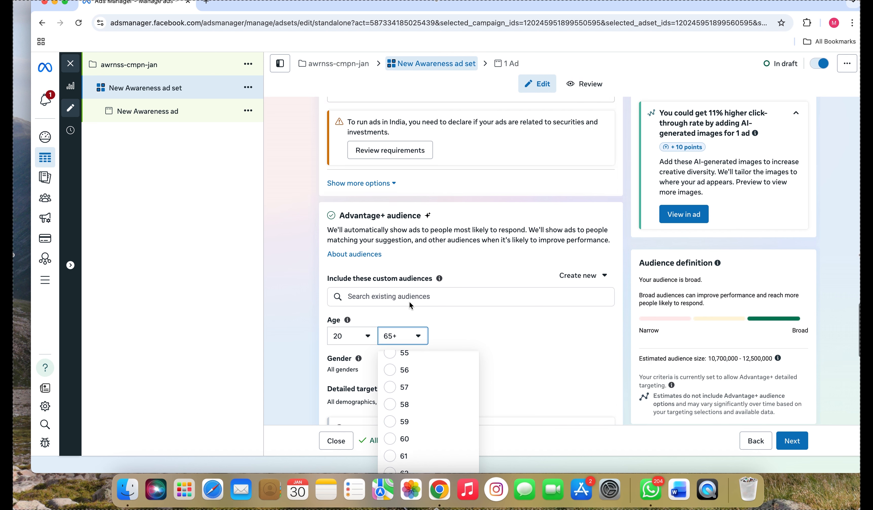
scroll(397, 433, up, 2)
scroll(396, 433, up, 1)
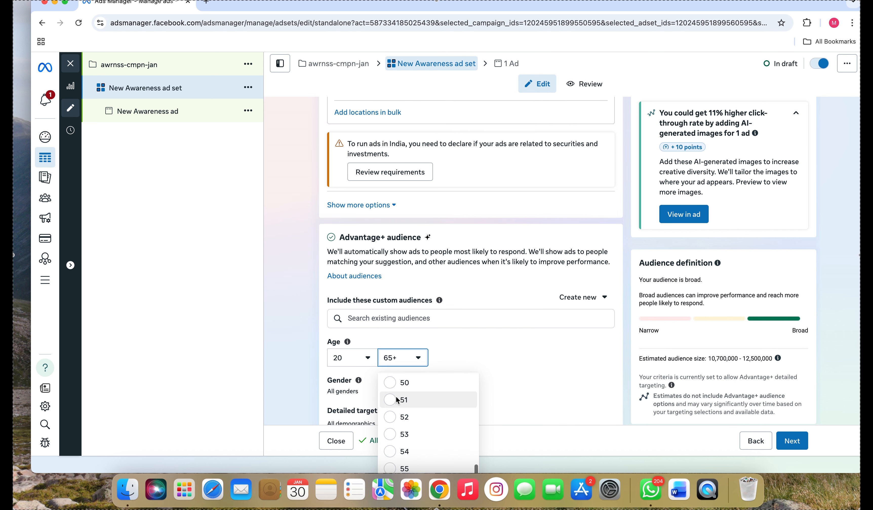
click(400, 387)
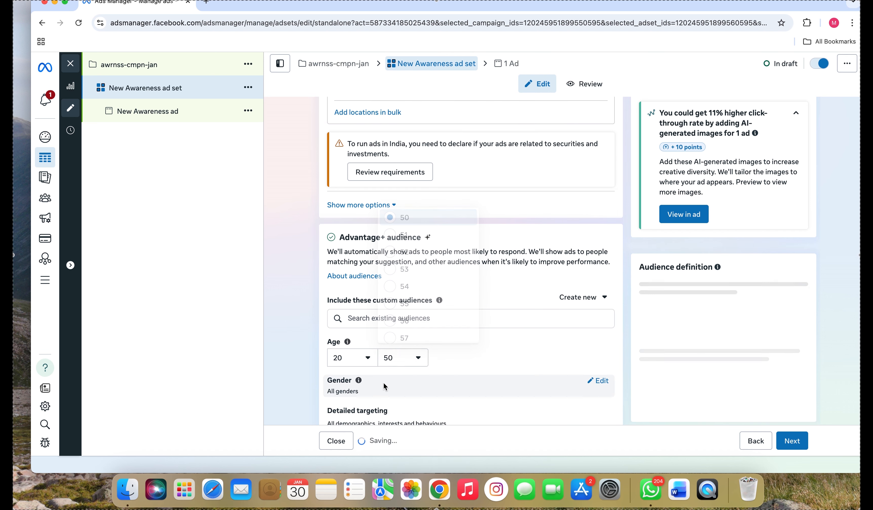
Step: Open the suggested audience's gender options, keeping All selected
scroll(395, 353, down, 1)
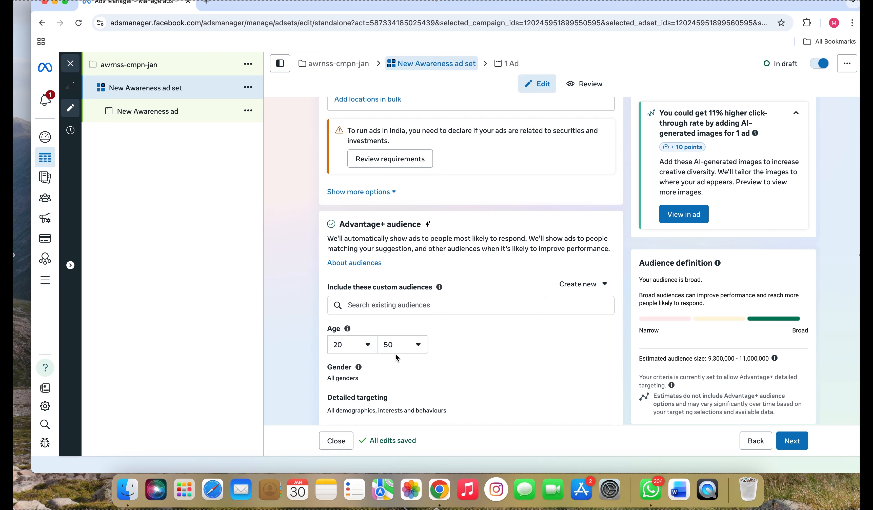
scroll(398, 367, down, 3)
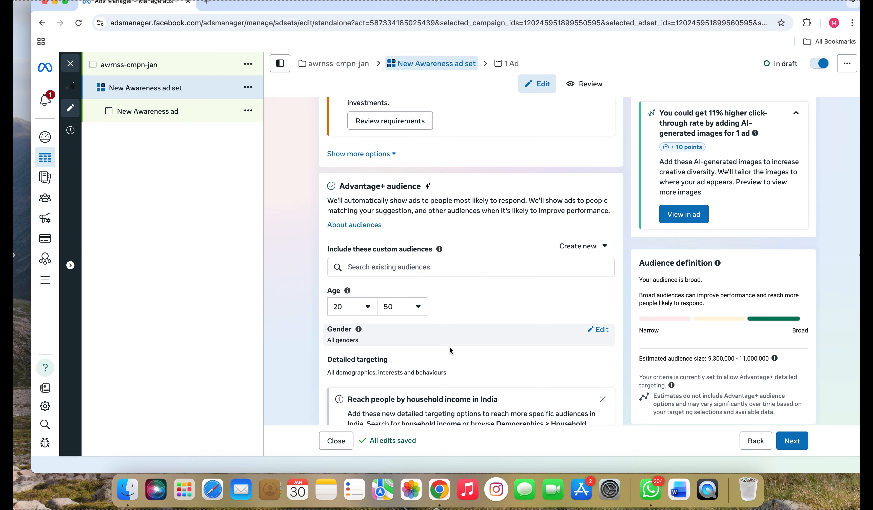
scroll(449, 350, down, 5)
mouse_move(359, 241)
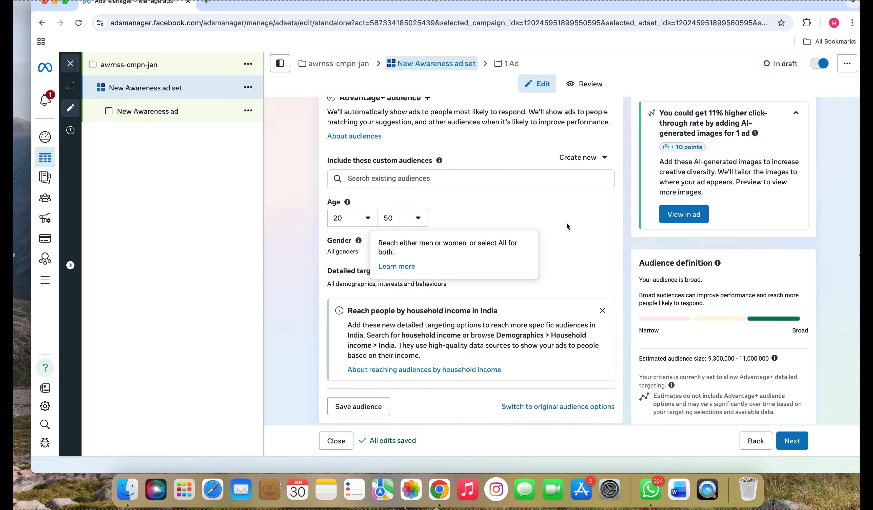
click(600, 244)
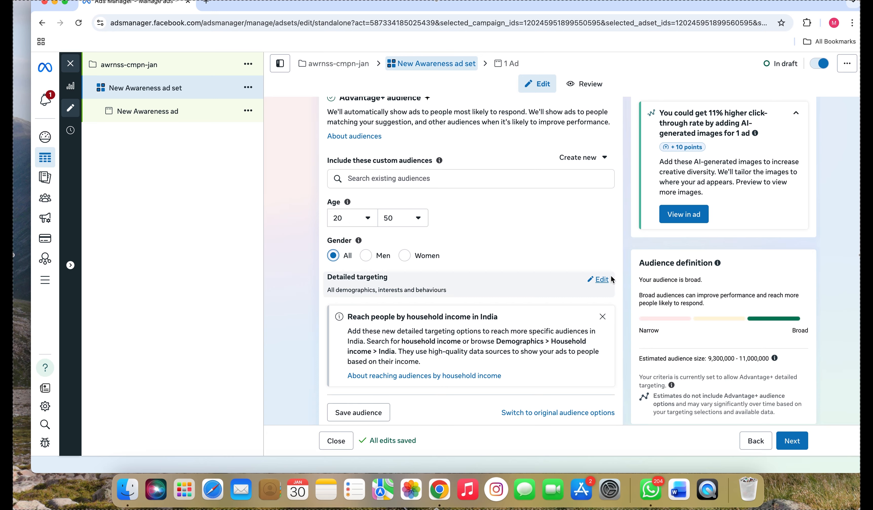
Step: Open detailed targeting for editing and search its demographics, interests and behaviours for clothing
click(606, 283)
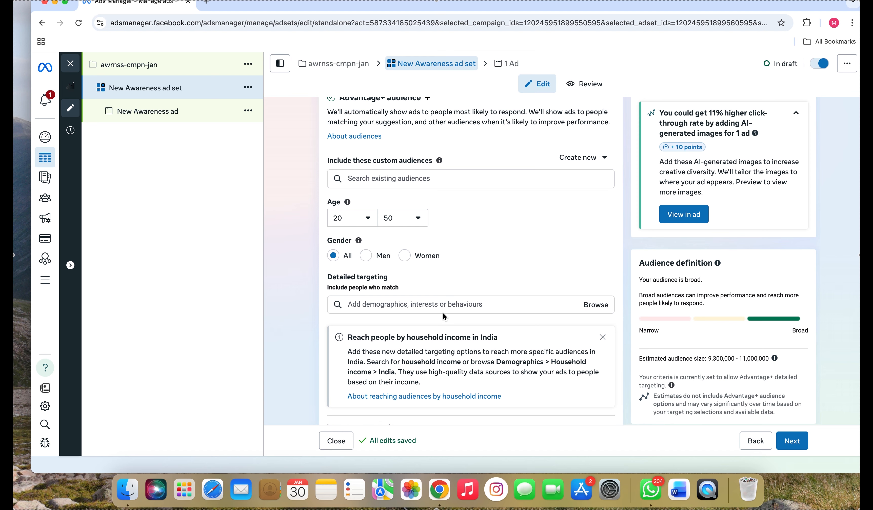
click(420, 304)
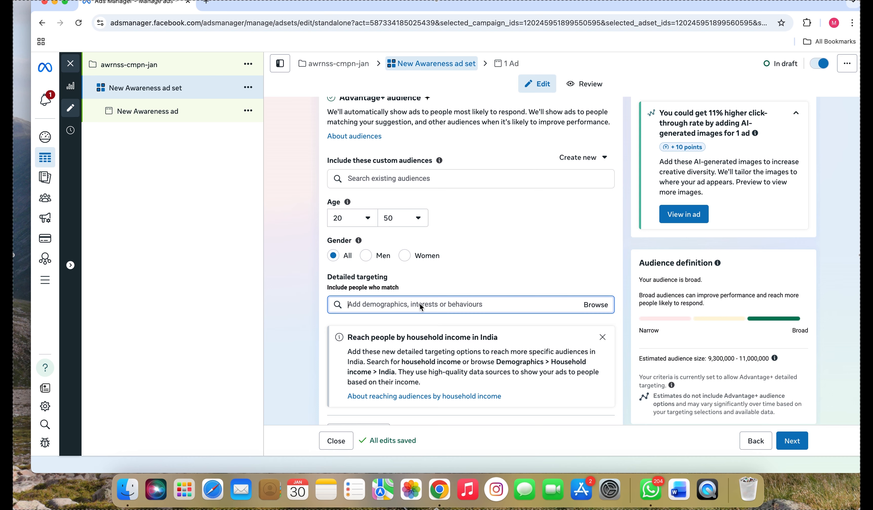
text(c)
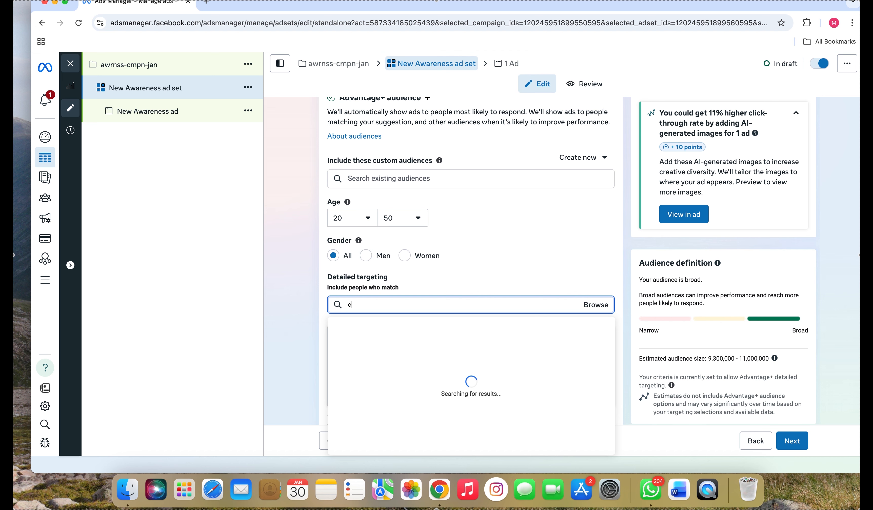
text(lothin)
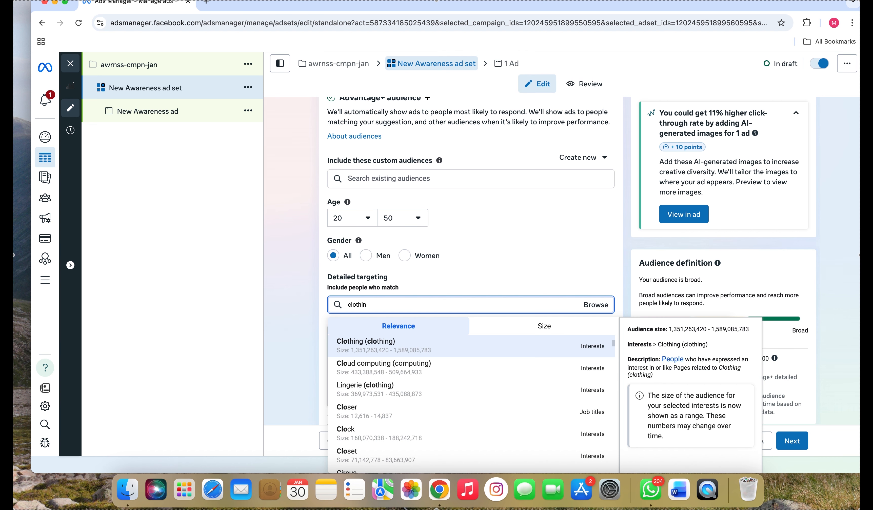
scroll(410, 411, down, 1)
scroll(410, 411, up, 1)
scroll(403, 462, down, 1)
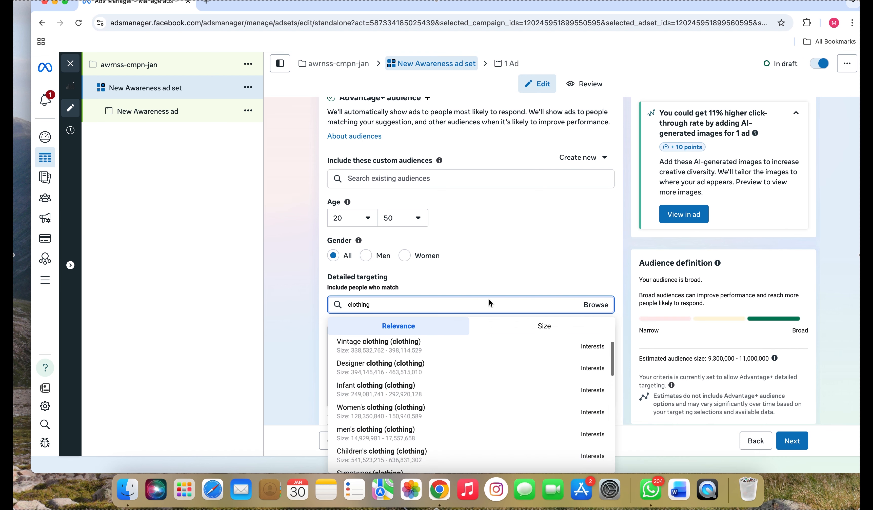
click(584, 286)
Step: Browse the detailed targeting categories, examining the Demographics category and its Education group
click(594, 306)
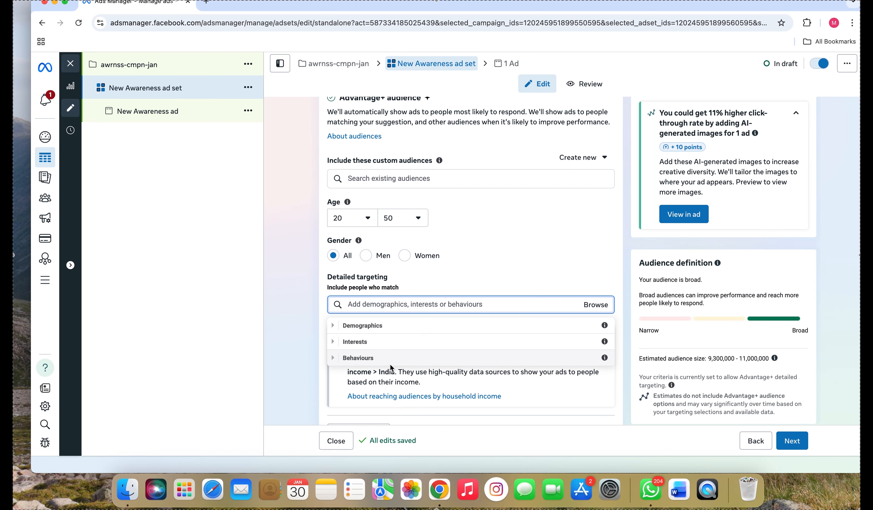
click(390, 324)
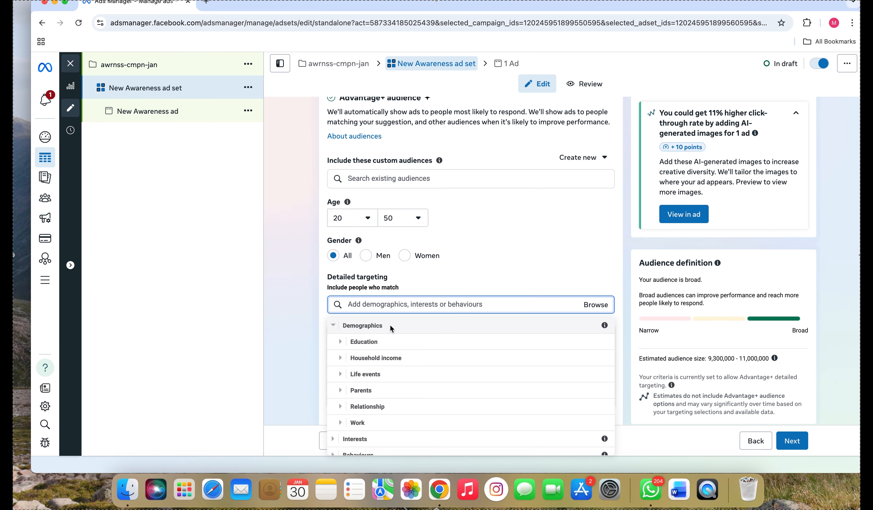
scroll(405, 383, down, 1)
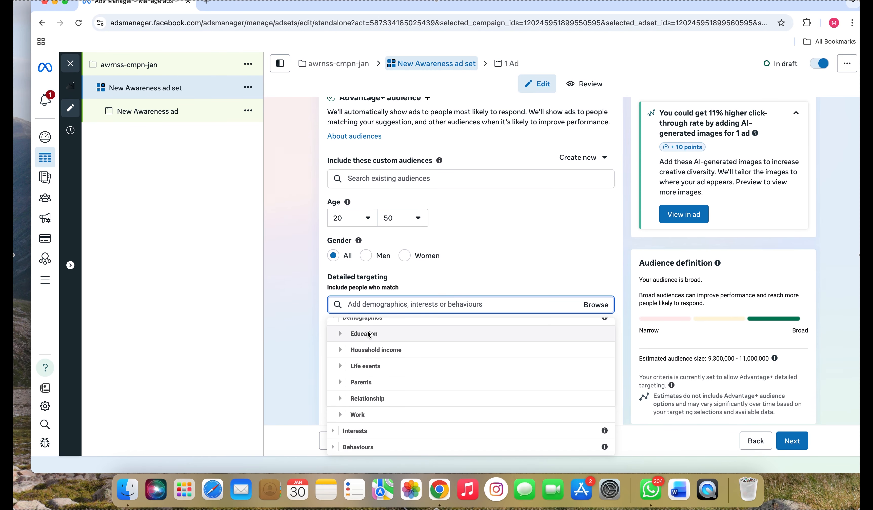
click(367, 333)
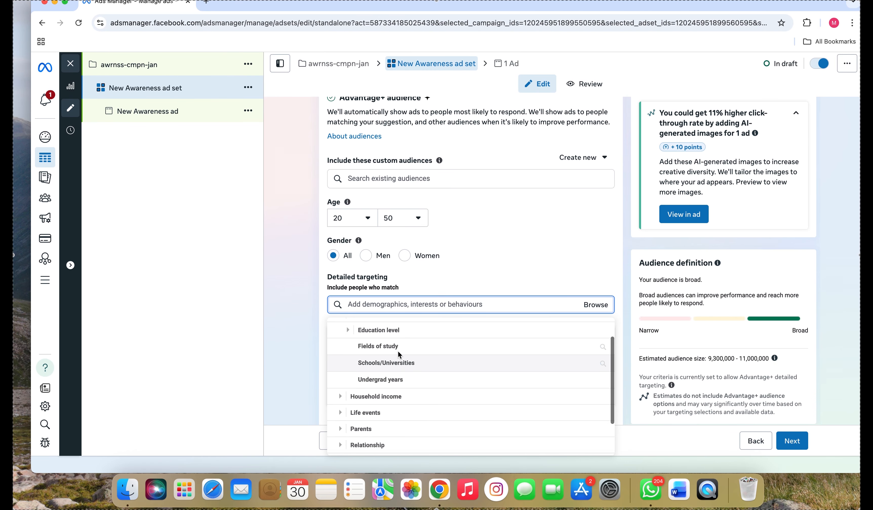
scroll(397, 365, down, 1)
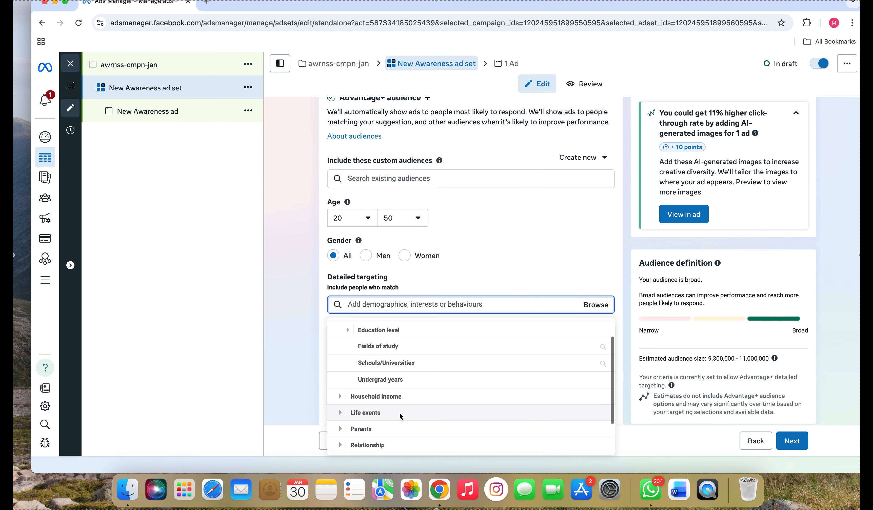
scroll(400, 413, down, 1)
Step: Examine the interest groups under the detailed targeting's Interests category and close the list
click(595, 308)
click(593, 305)
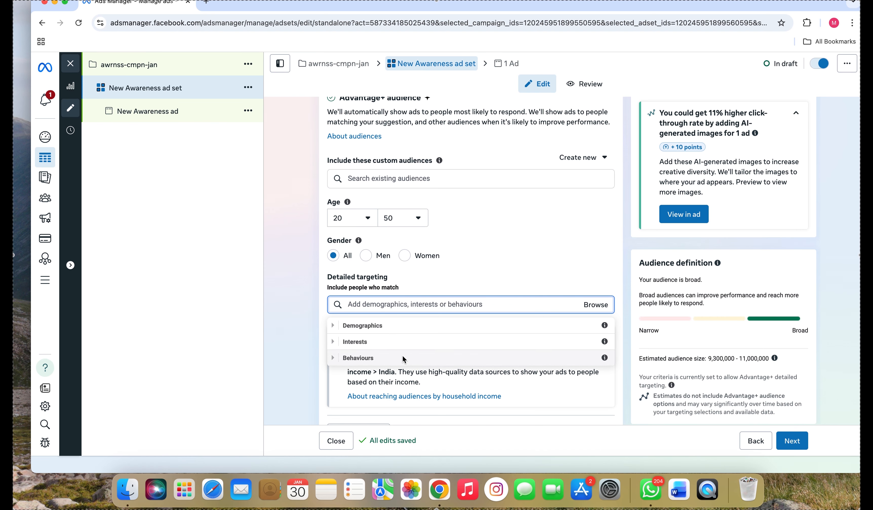
click(377, 348)
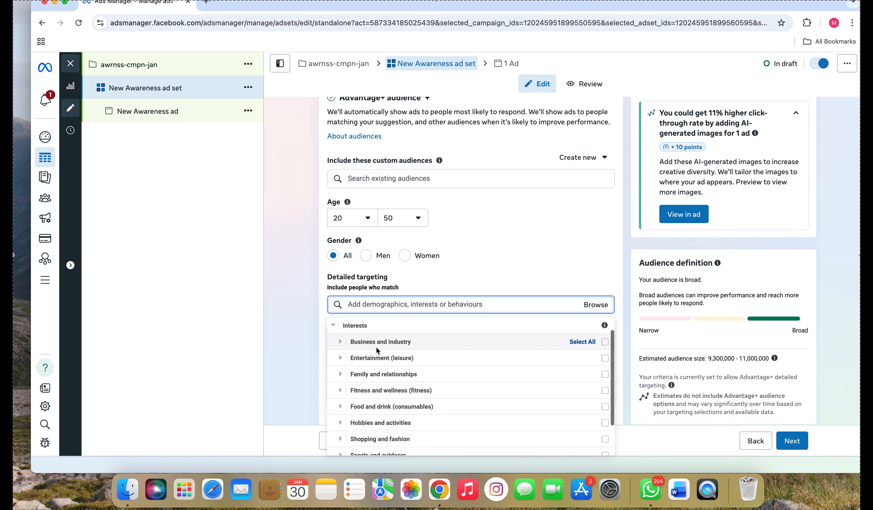
scroll(423, 428, down, 2)
scroll(416, 385, up, 5)
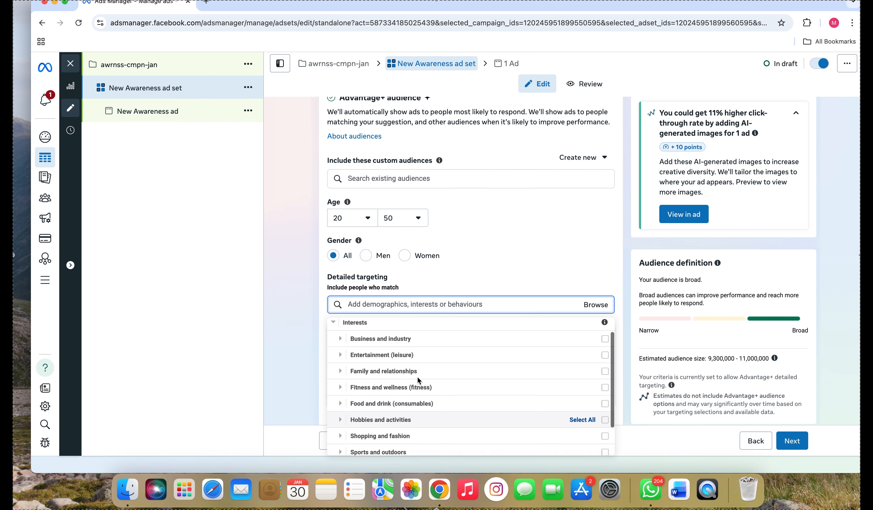
click(526, 232)
Step: Finish the ad set with its current placements and go on to the ad's settings
scroll(521, 346, down, 8)
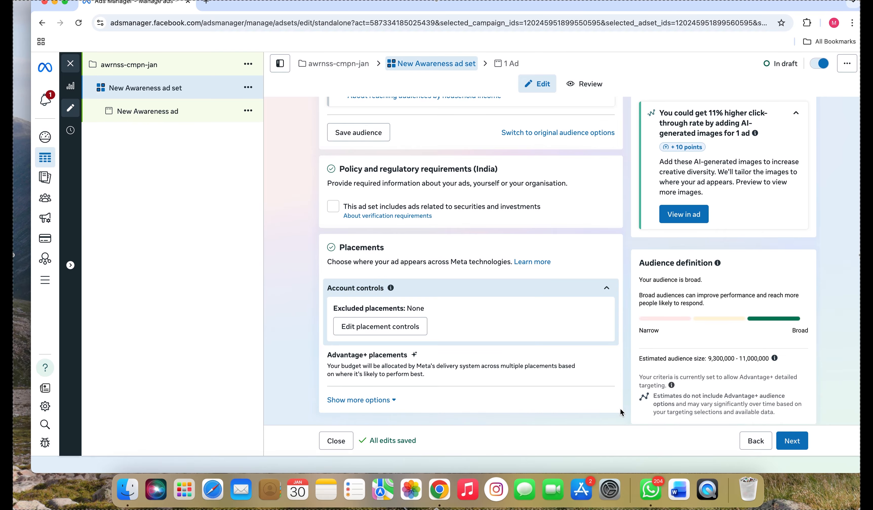
click(793, 442)
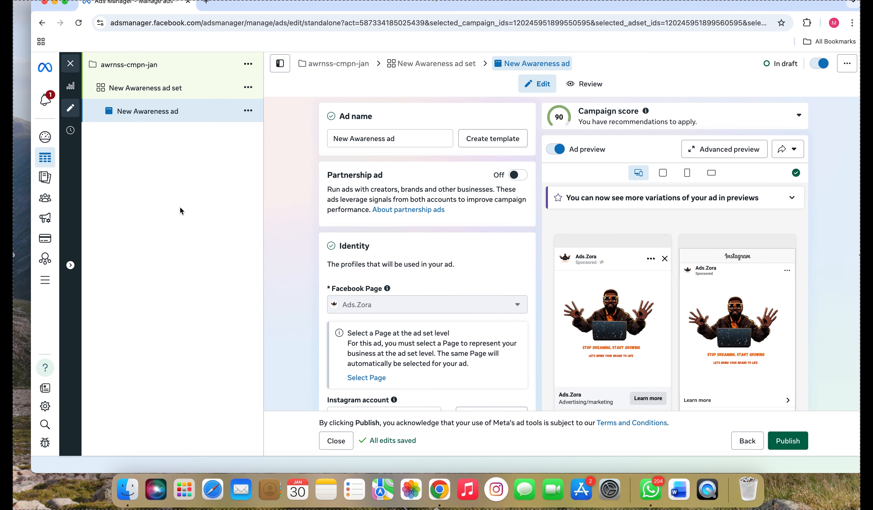
scroll(351, 268, down, 3)
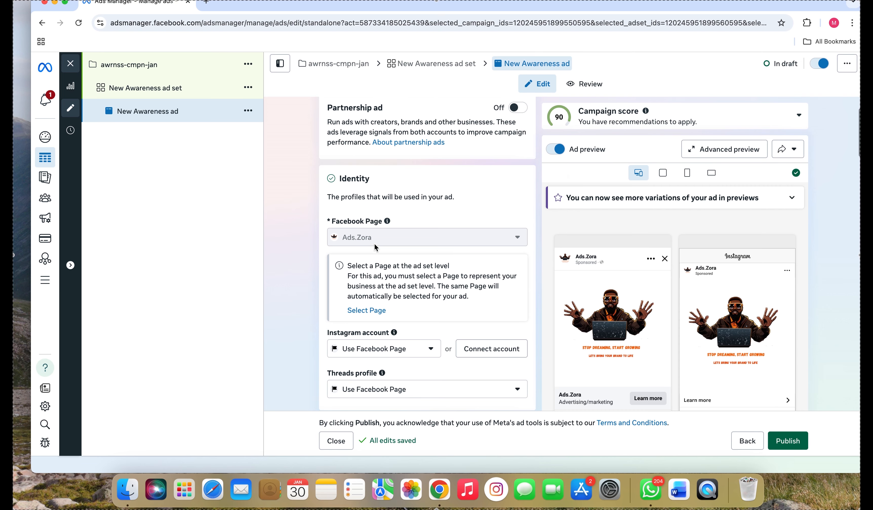
scroll(424, 301, up, 3)
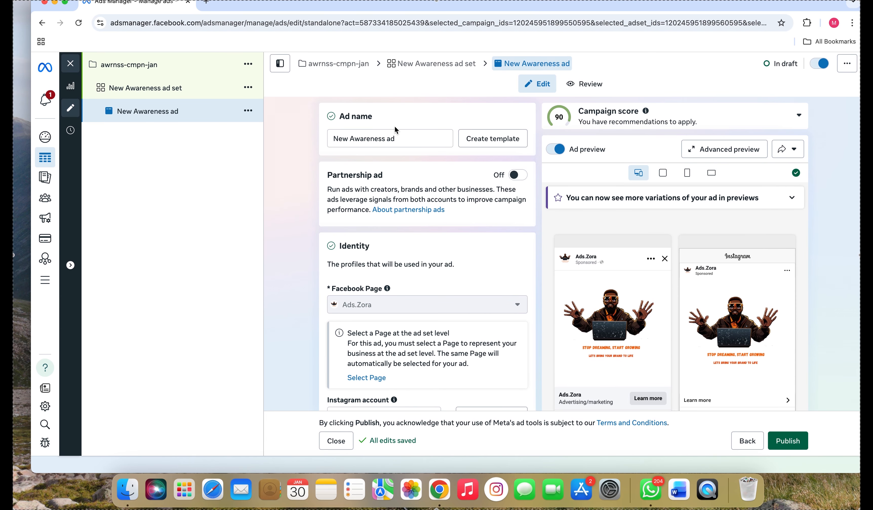
Step: Examine the option for connecting an Instagram account in the ad's identity settings and close it
scroll(435, 253, down, 5)
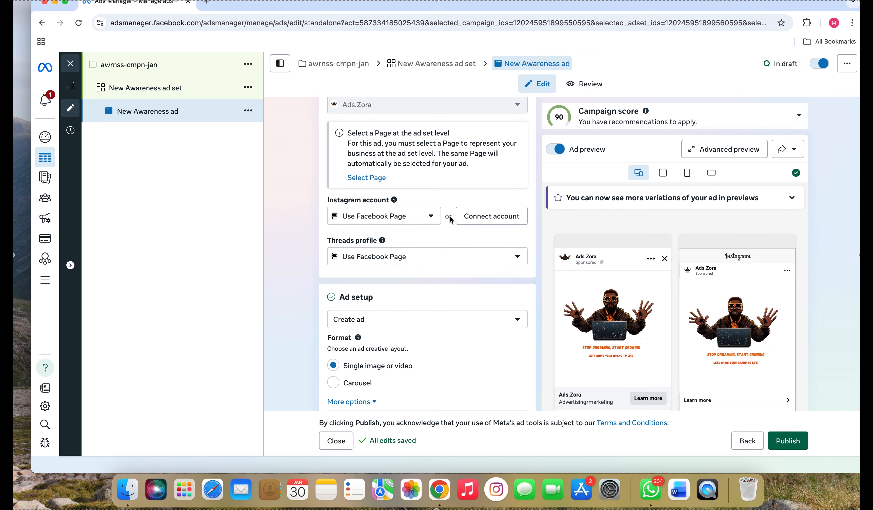
click(499, 217)
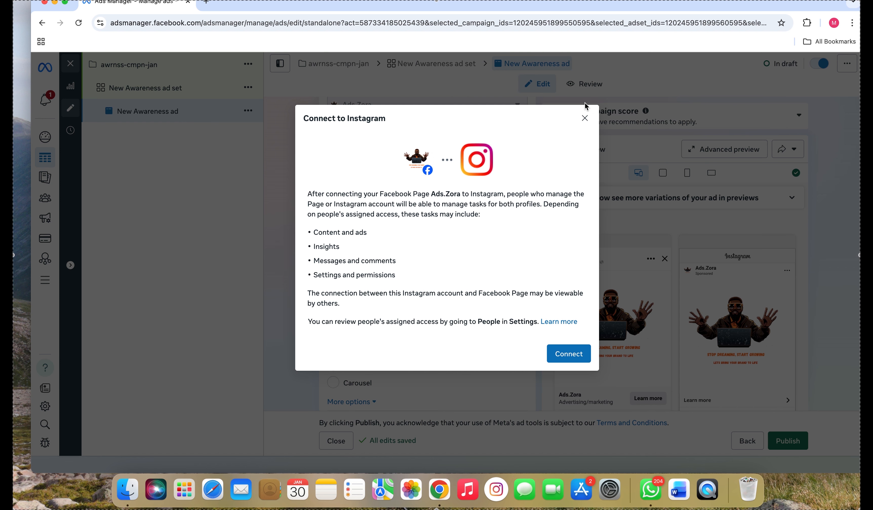
click(584, 118)
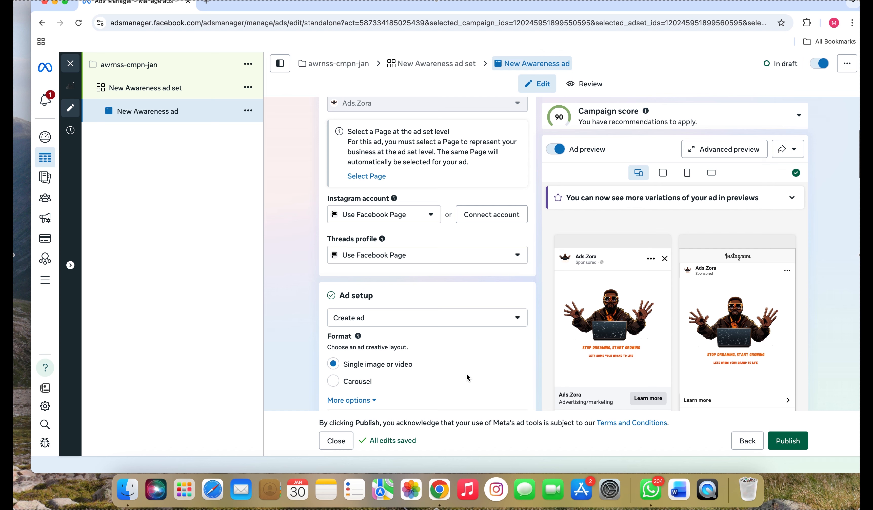
Step: Review the ad setup choices and select Create ad
scroll(469, 378, down, 5)
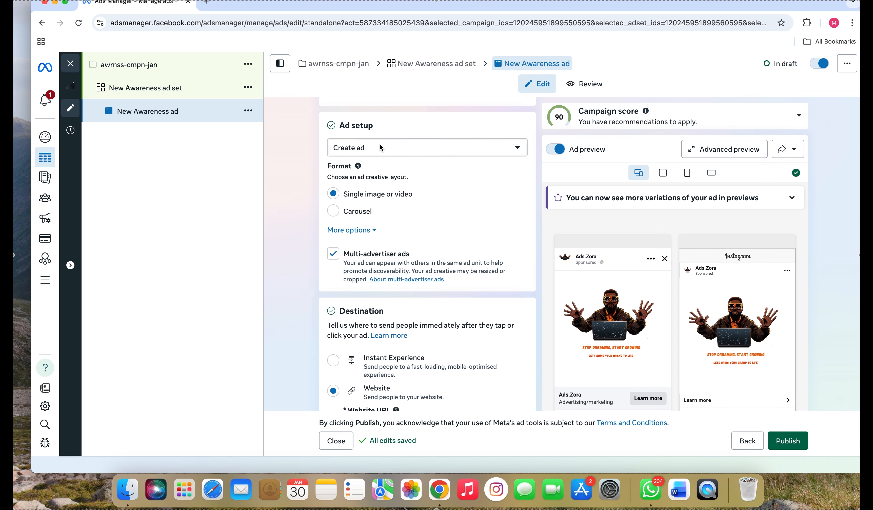
click(415, 149)
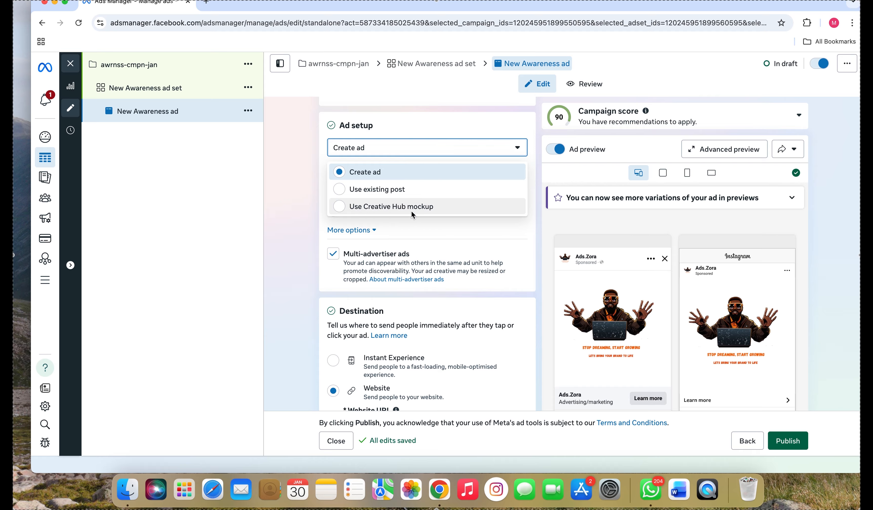
click(388, 173)
Step: Open the ad creative's media for editing, leaving the Single image or video format and Website destination selected
scroll(389, 182, down, 2)
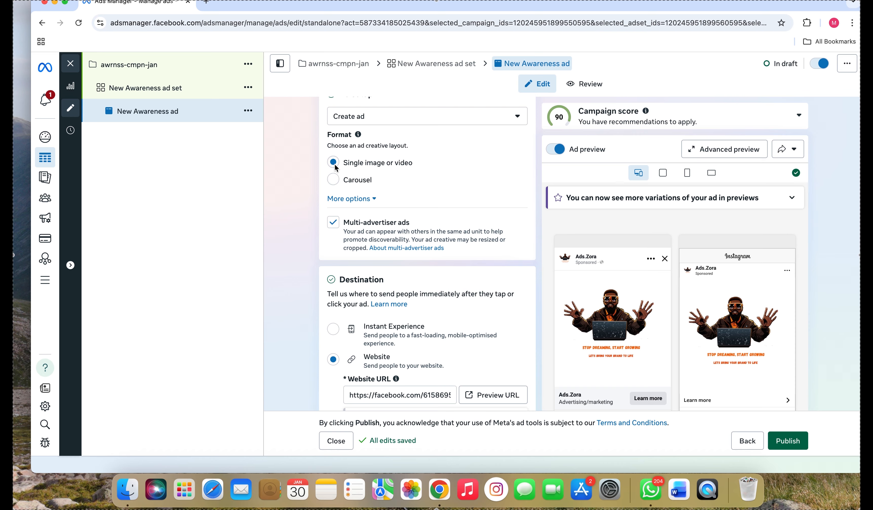
scroll(395, 228, down, 3)
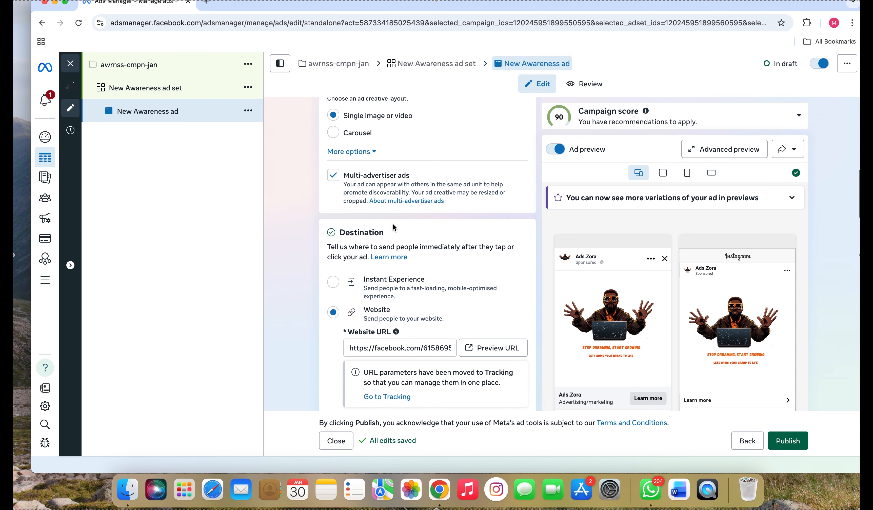
scroll(401, 273, down, 15)
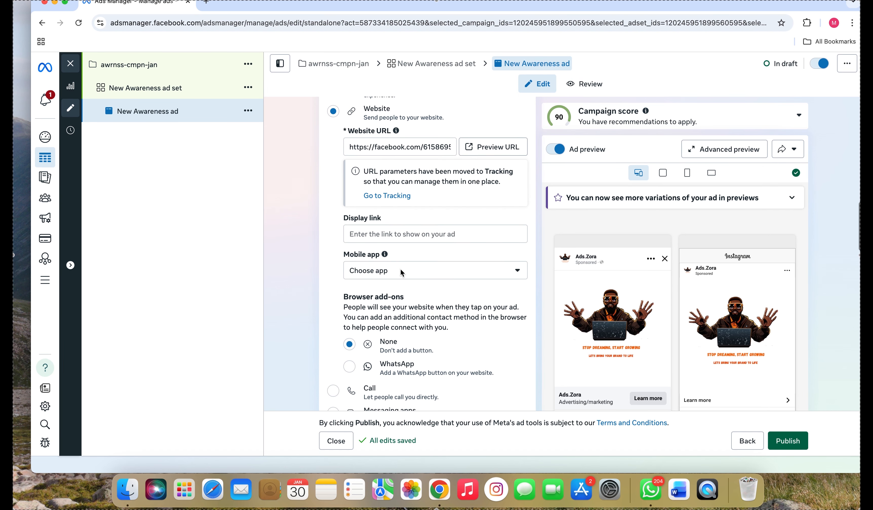
scroll(401, 268, down, 10)
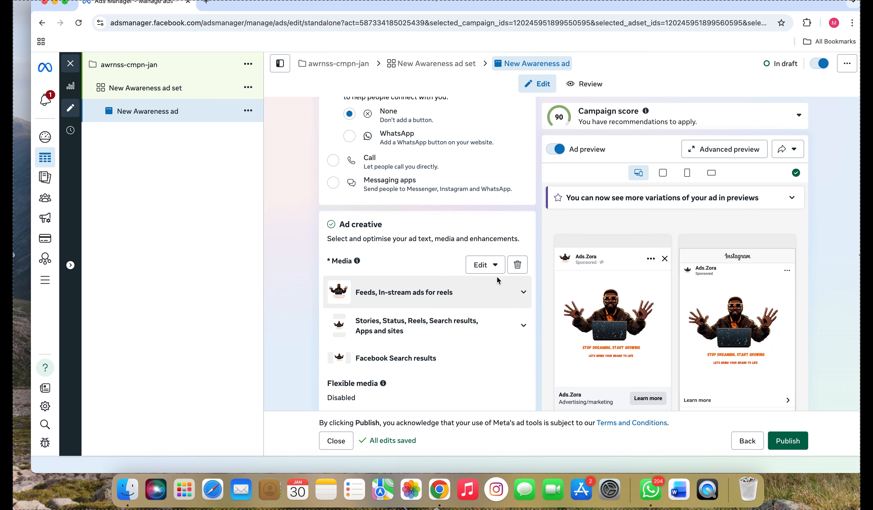
click(491, 270)
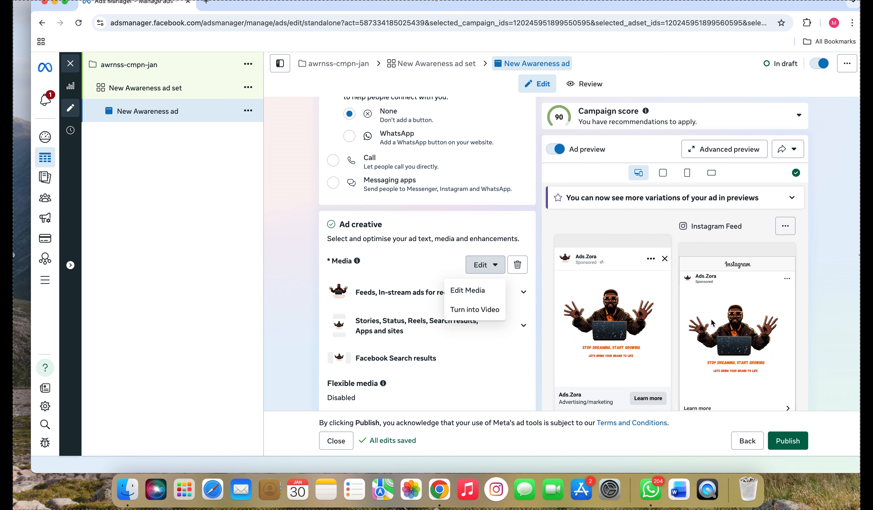
click(469, 300)
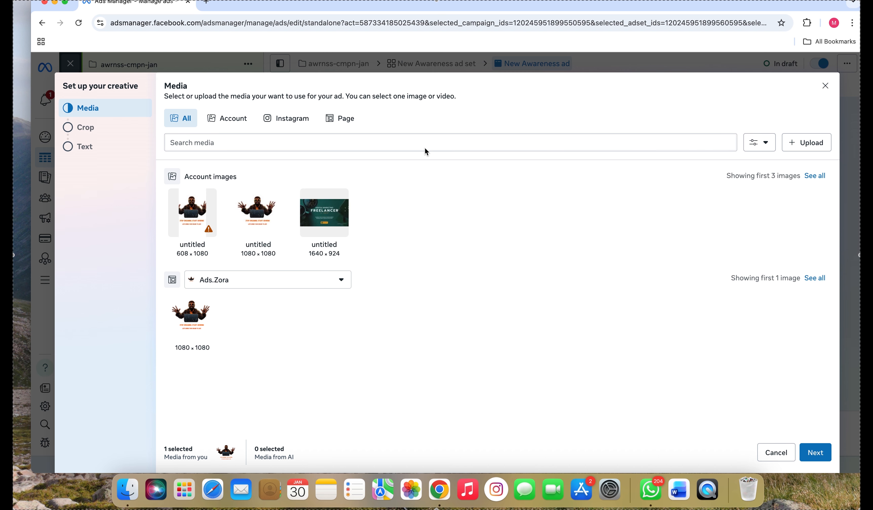
click(801, 144)
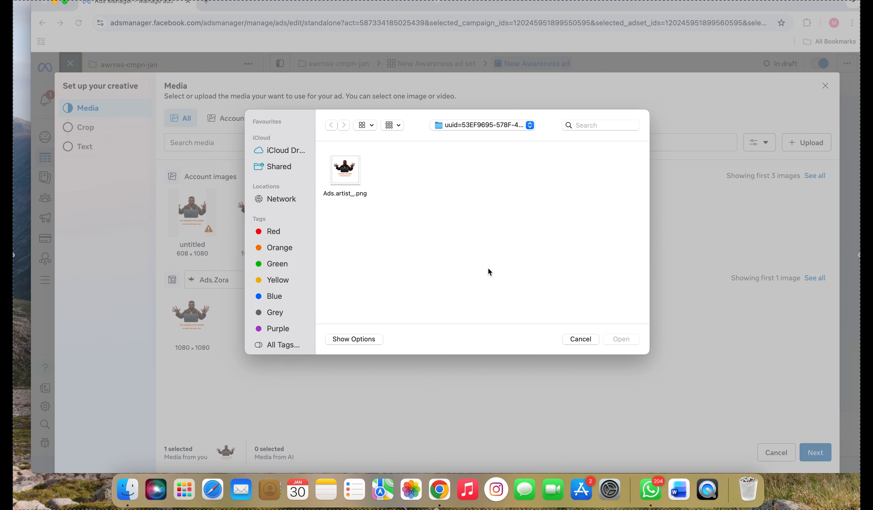
scroll(272, 311, down, 3)
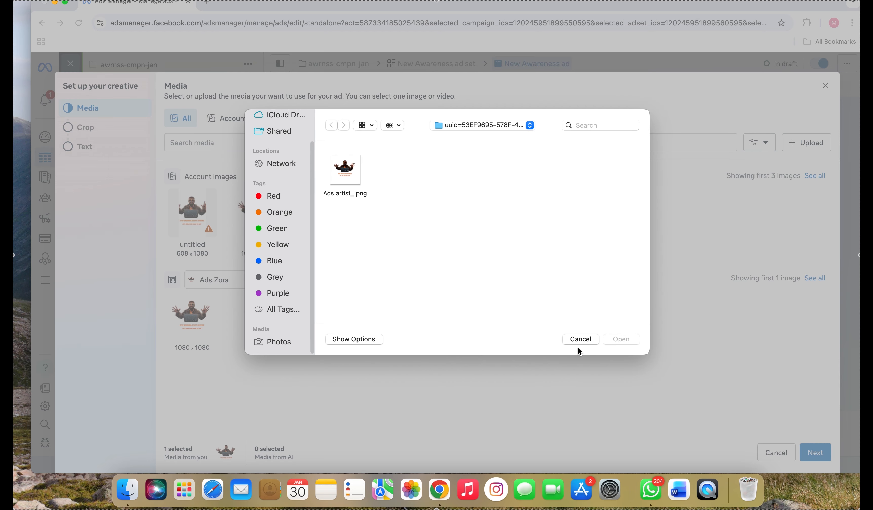
click(580, 339)
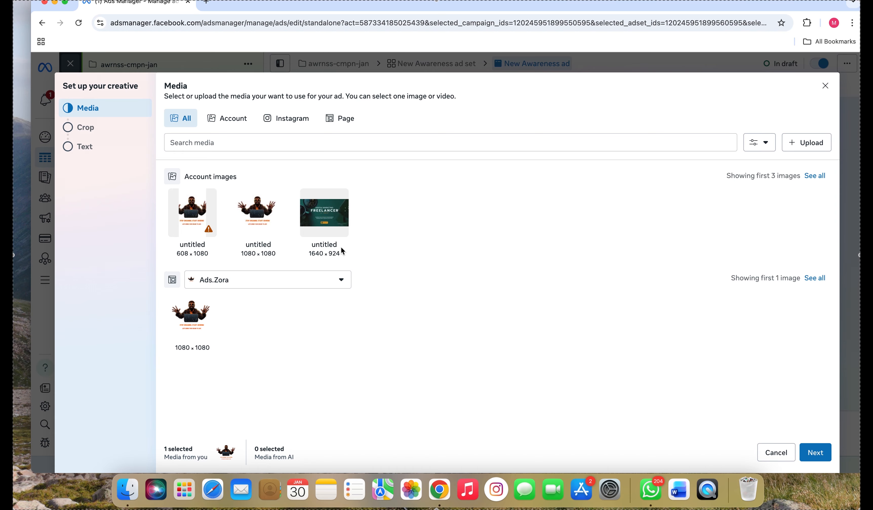
Step: Choose the 608 × 1080 account image as the ad's media and proceed to cropping
mouse_move(189, 226)
click(176, 228)
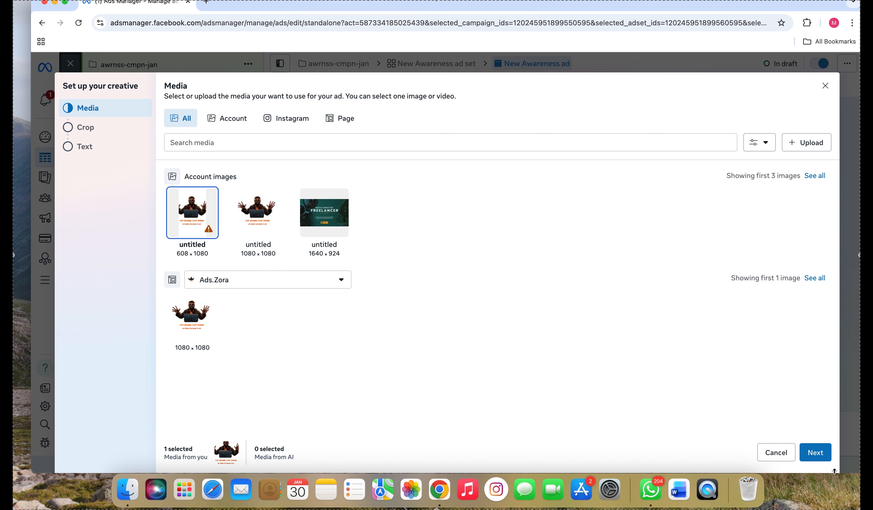
click(815, 456)
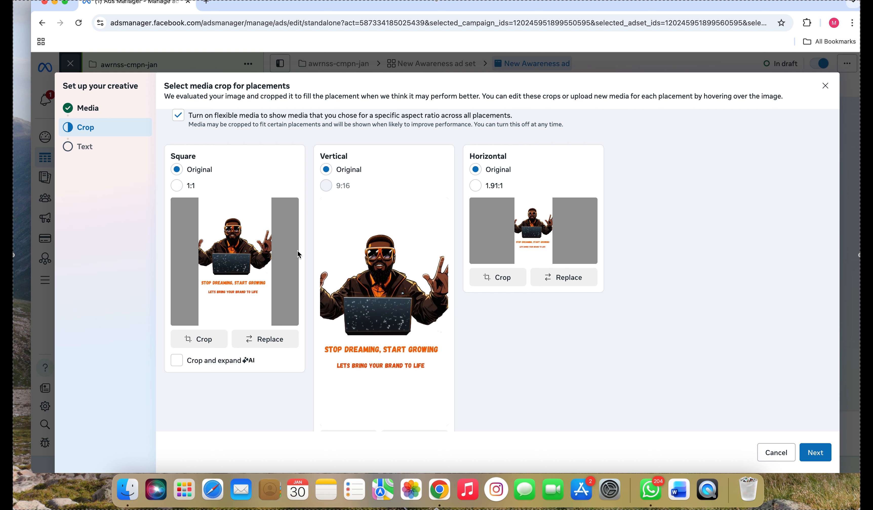
Step: Set the square placement's crop to 1:1 and proceed to the creative's text
click(177, 186)
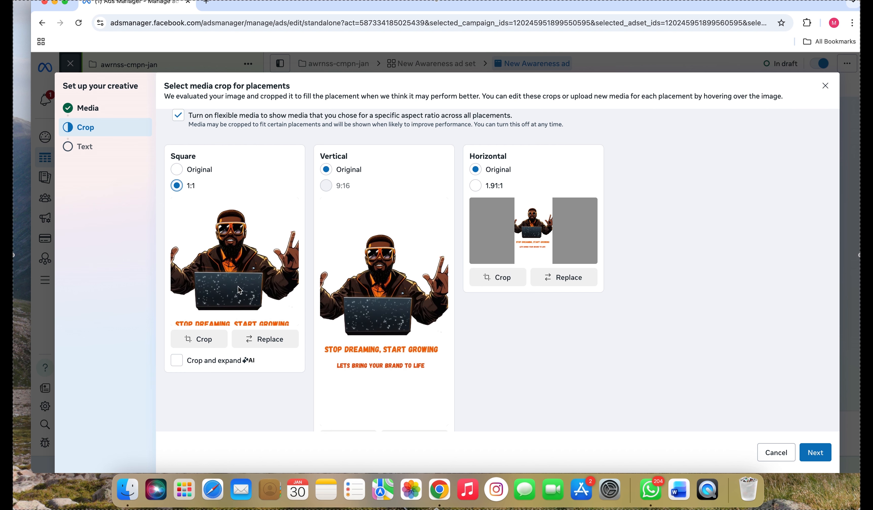
click(257, 339)
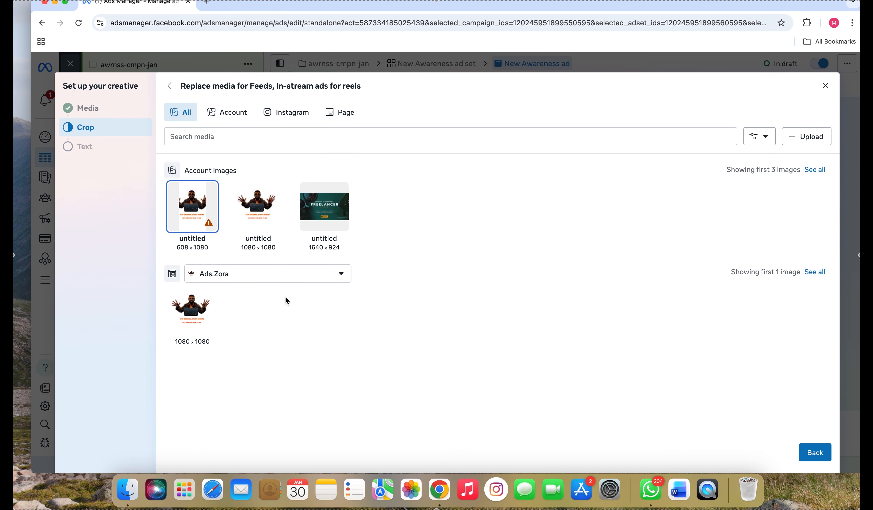
click(831, 451)
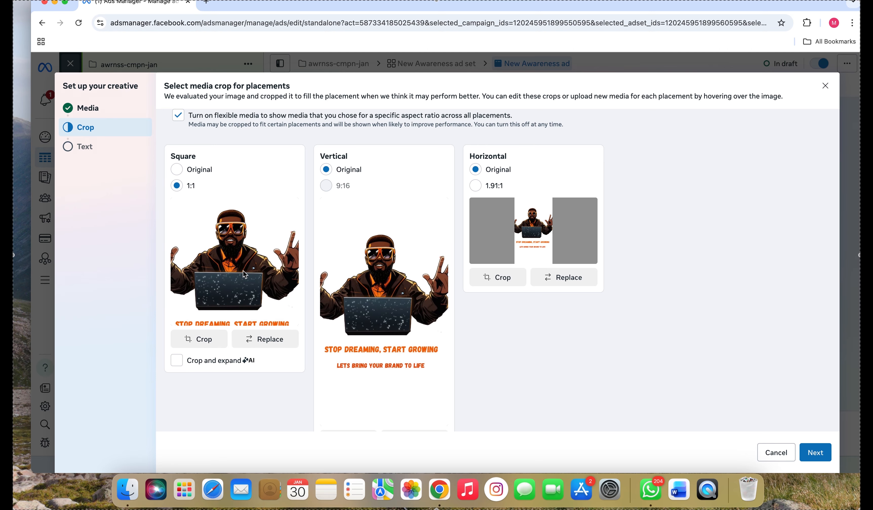
scroll(364, 283, down, 2)
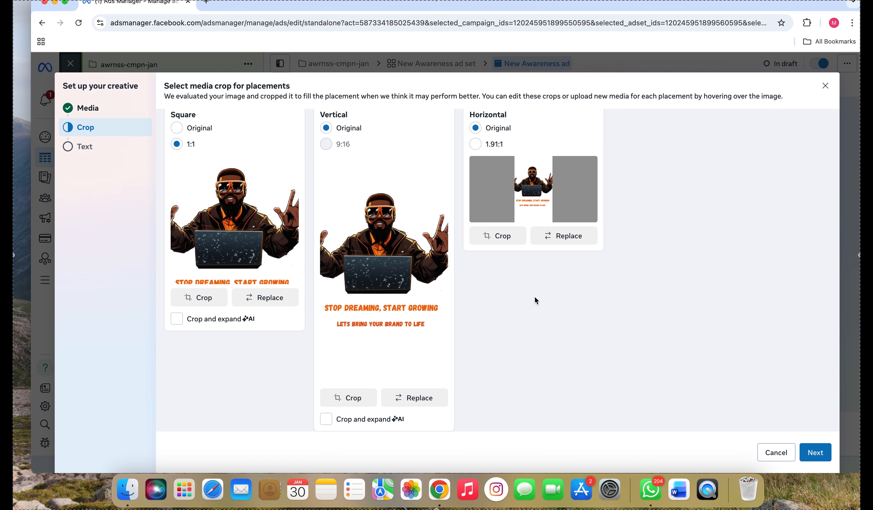
click(815, 455)
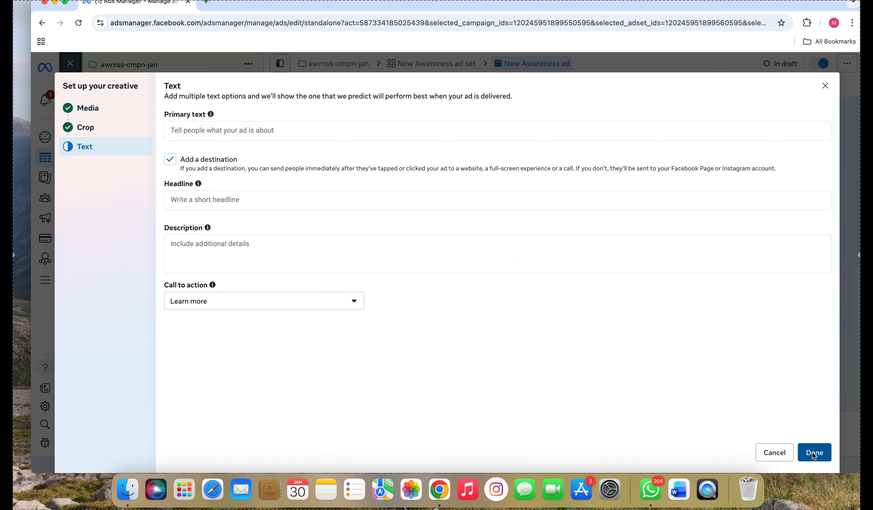
Step: Enter the ad's primary text, starting with "Best Digital Marketing Freela"
click(217, 126)
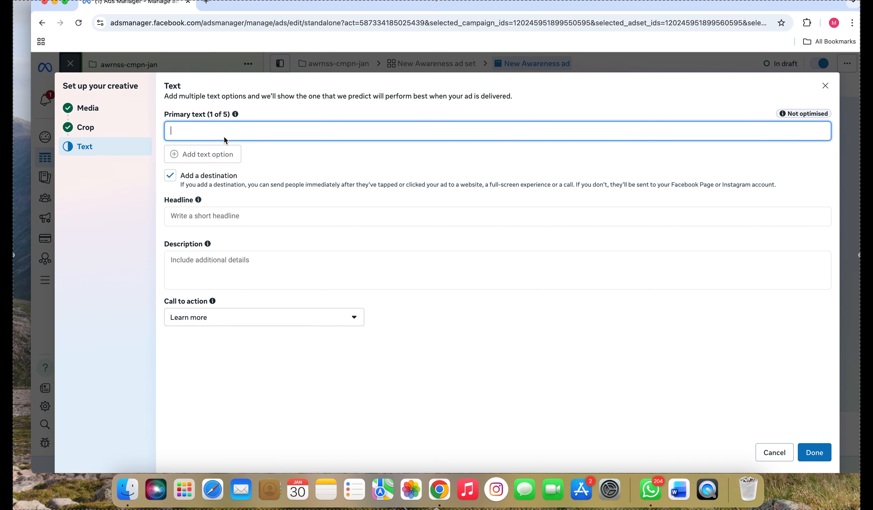
text(Best Di)
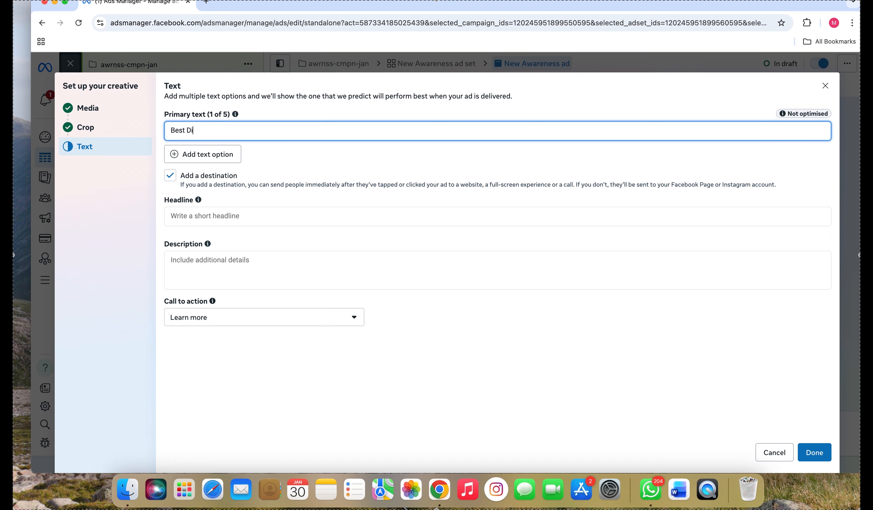
text(gital Marketing Freela)
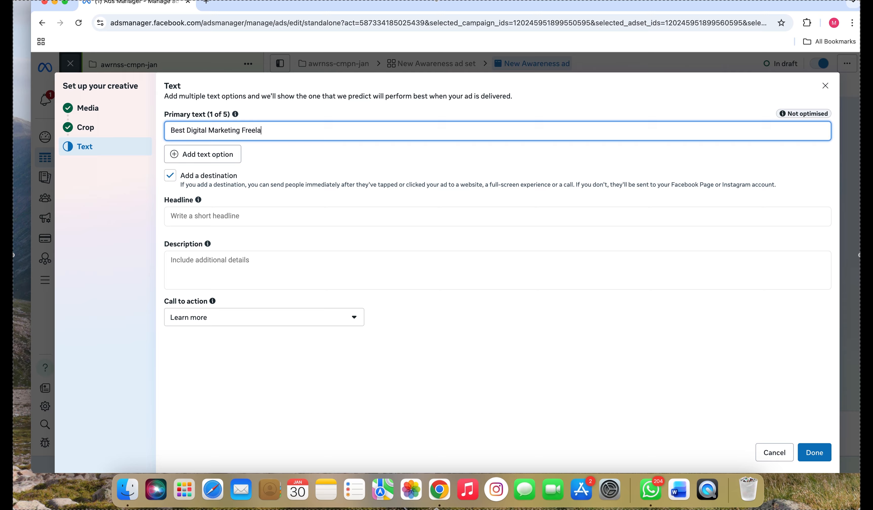